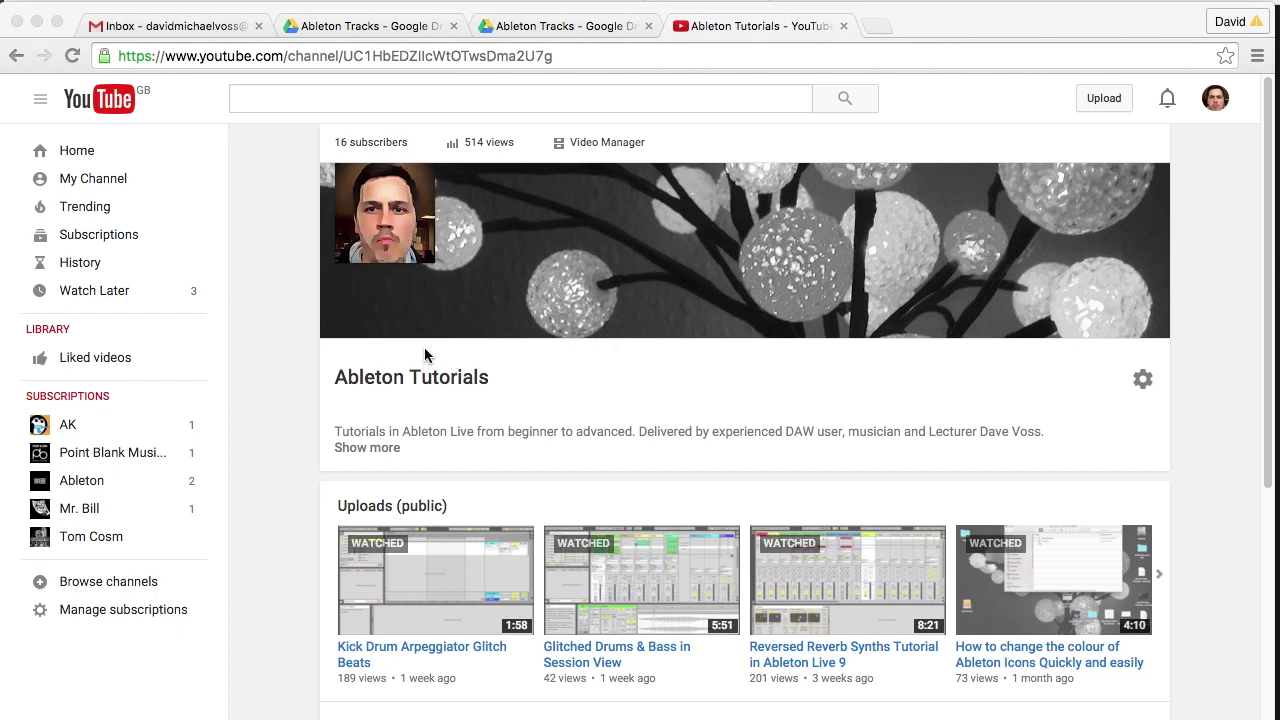
- Switch to the Ableton Live set, show the Arrangement View and hide the browser
left_click(292, 2)
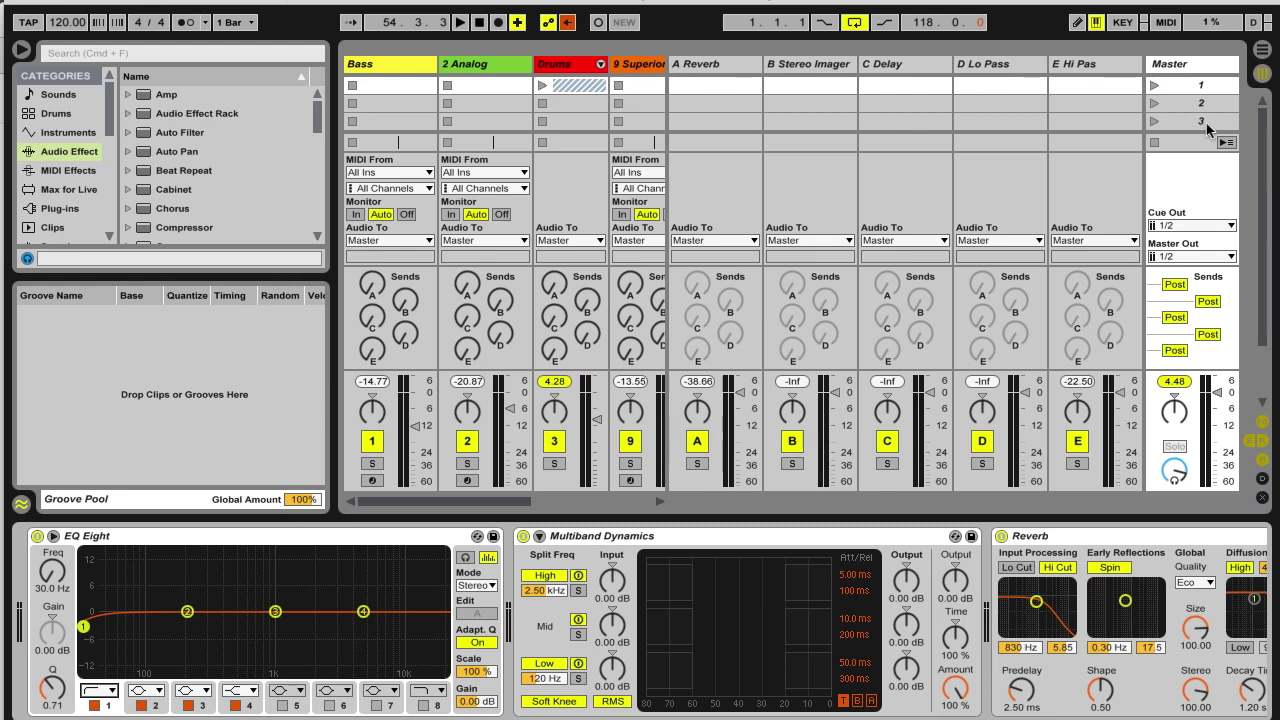
left_click(1263, 50)
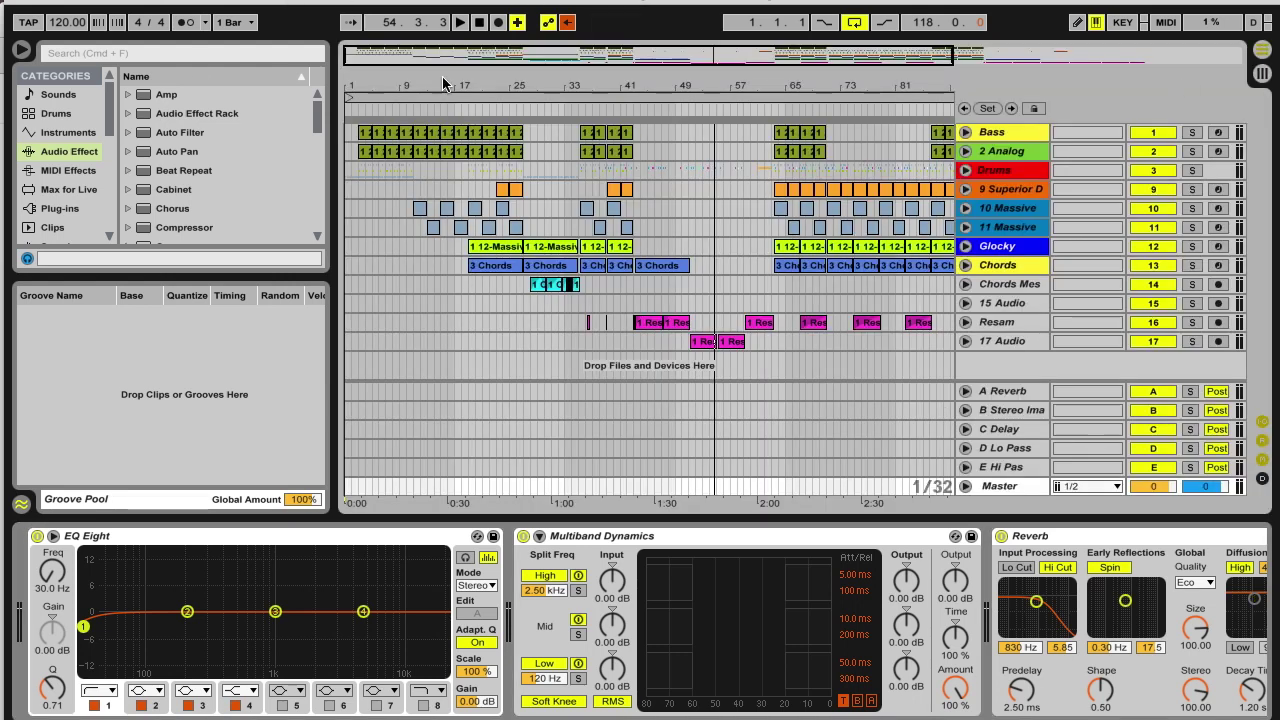
left_click(24, 52)
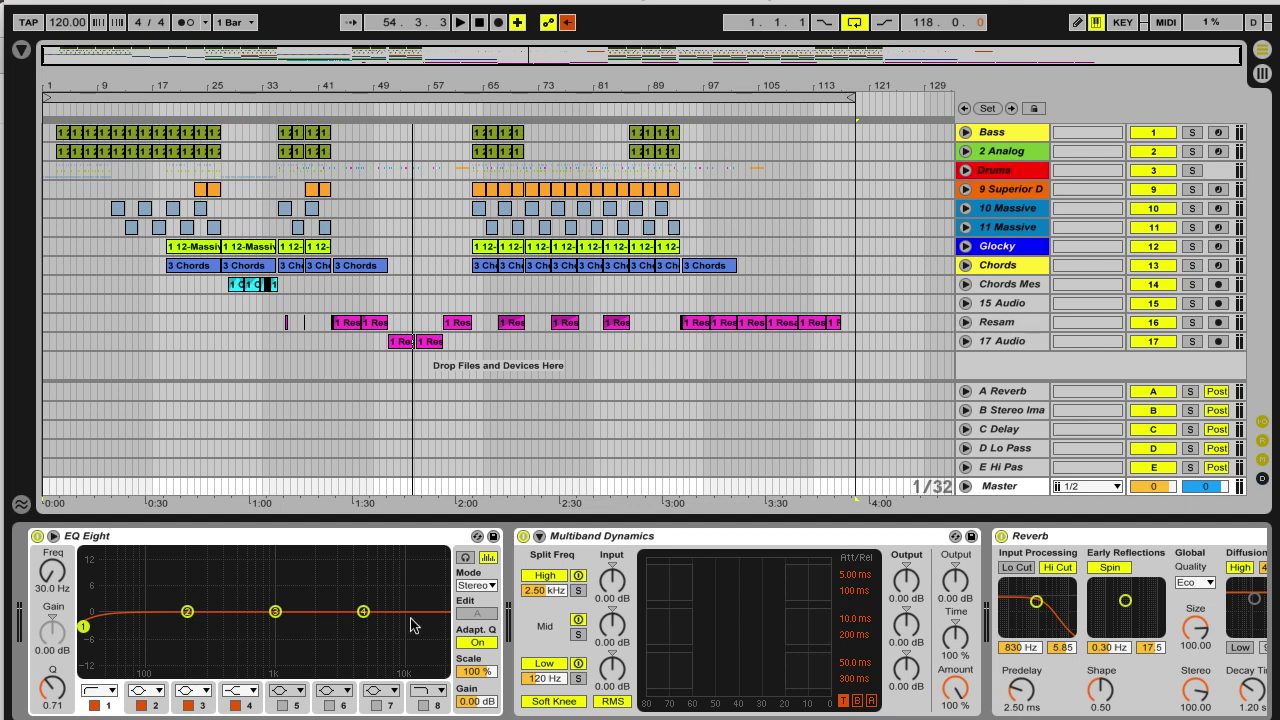
- Bypass the EQ Eight, Multiband Dynamics, Reverb and Limiter on the master, and audition the unprocessed track from about bar 32
left_click(37, 536)
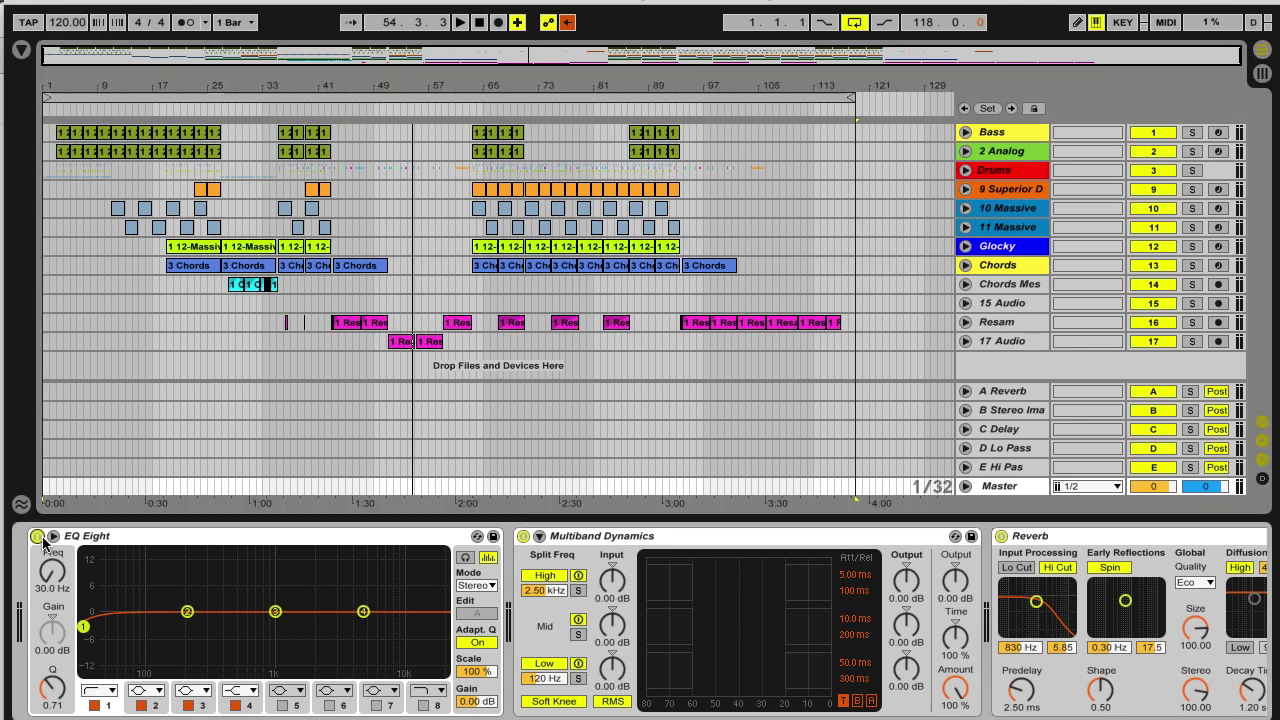
left_click(523, 536)
left_click(1001, 536)
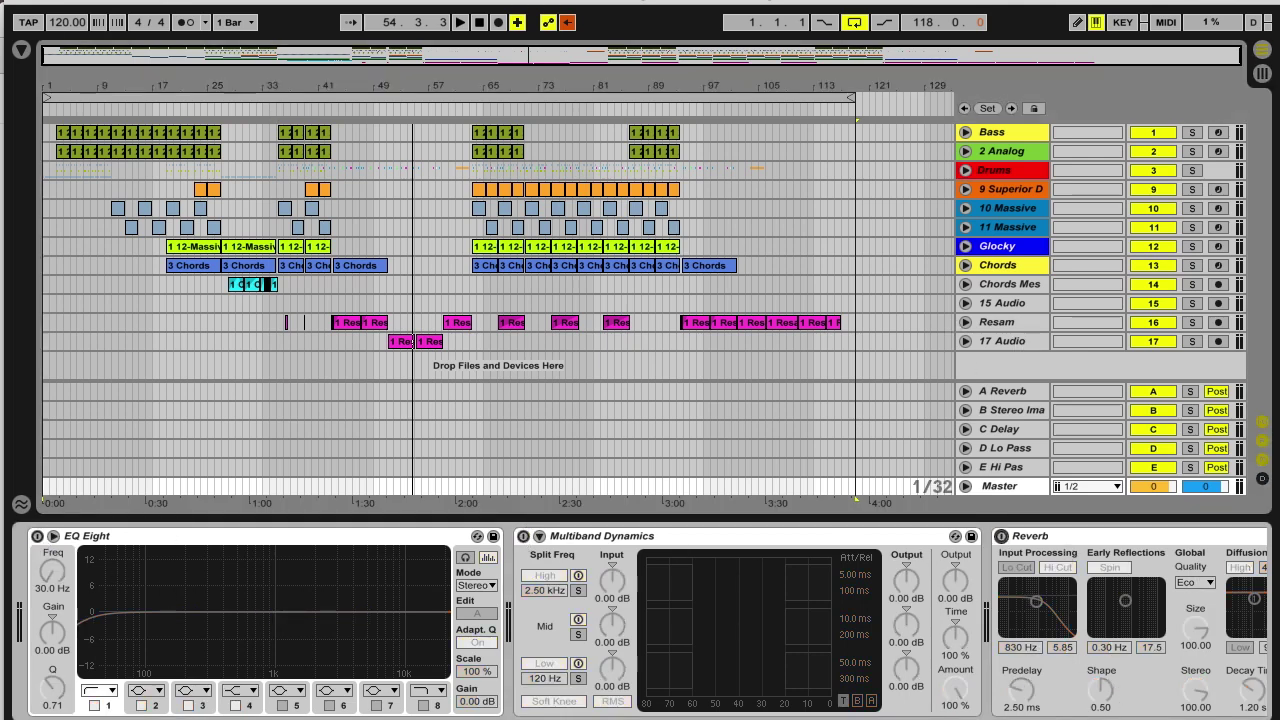
scroll(1118, 690, "right", 5)
left_click(1053, 537)
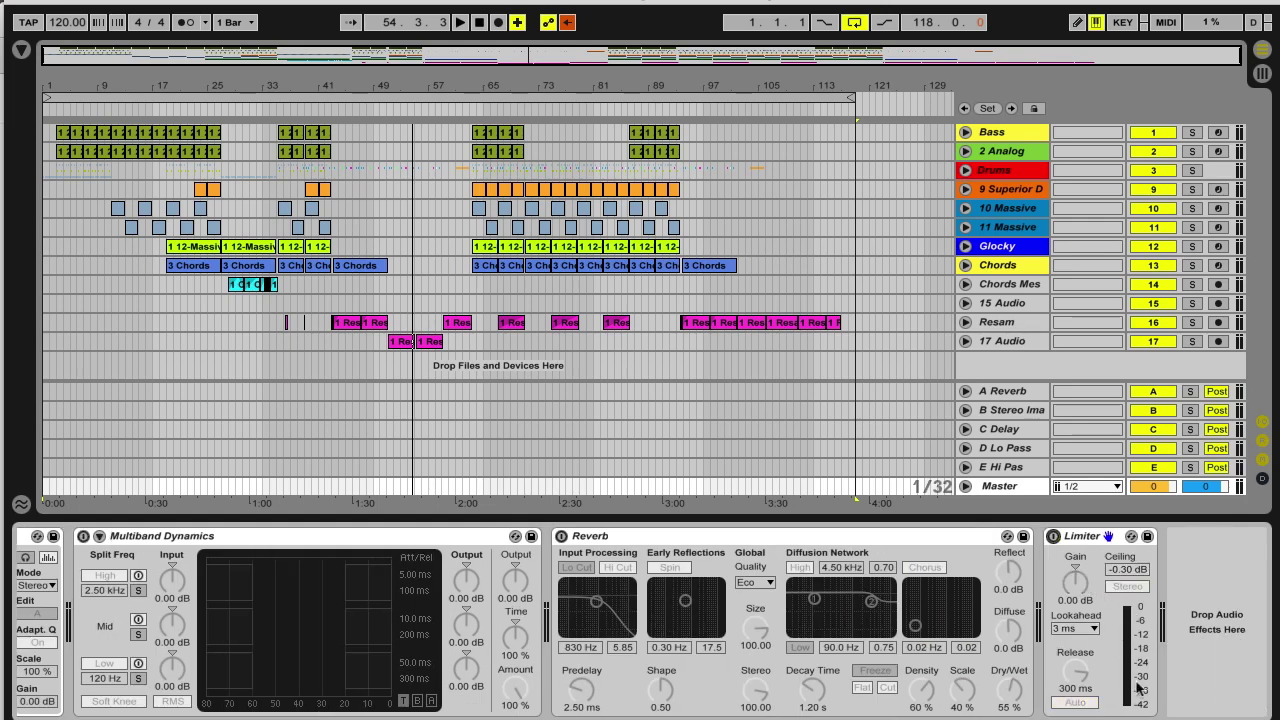
scroll(1138, 690, "left", 5)
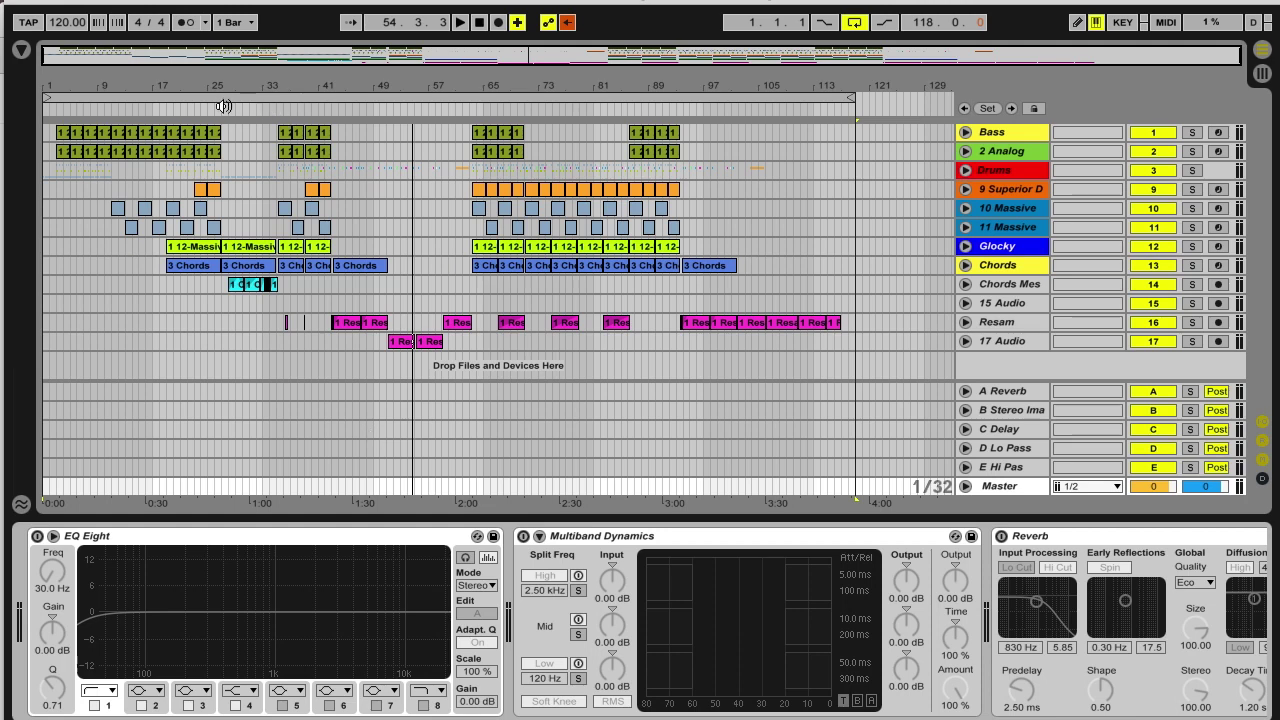
left_click(259, 108)
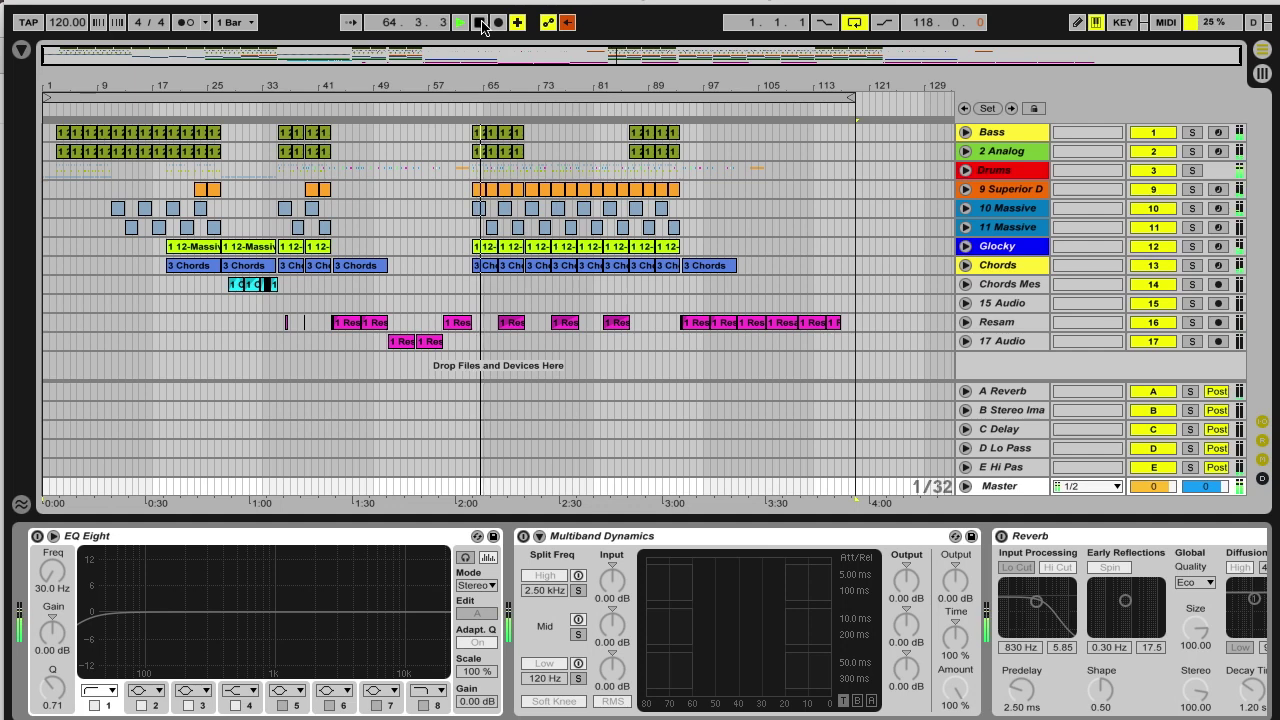
left_click(481, 22)
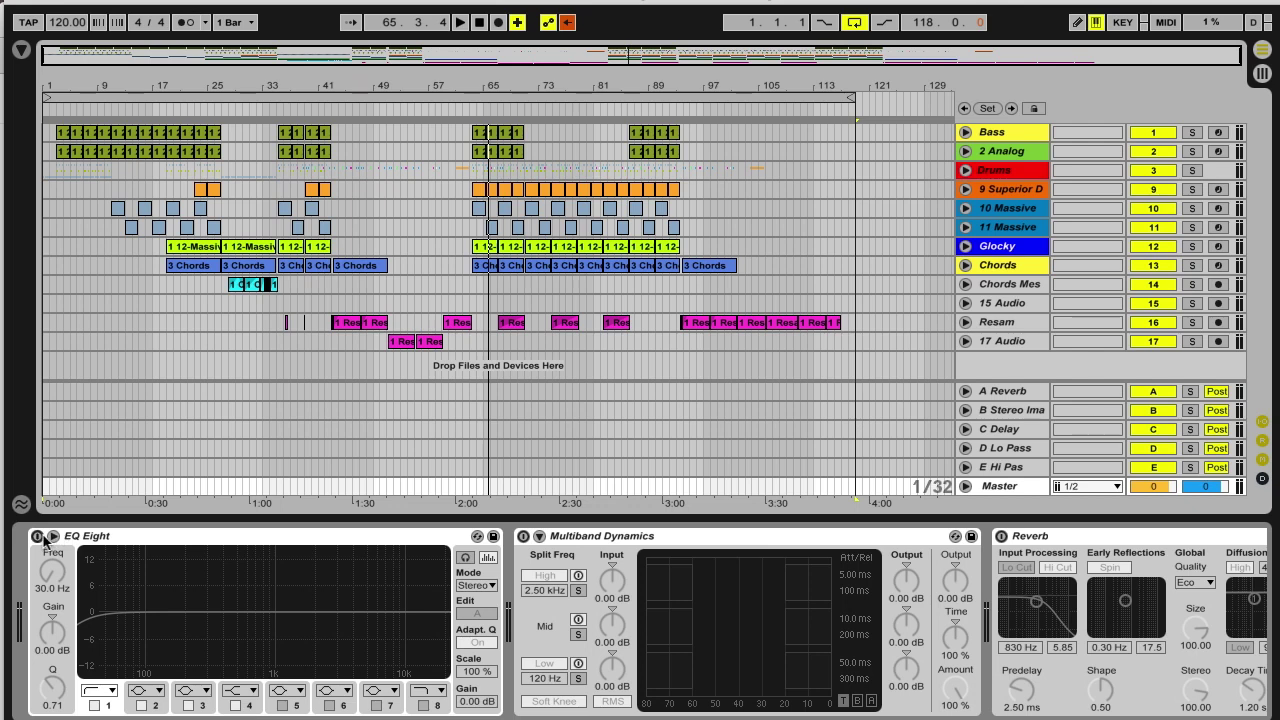
- Turn on the master's EQ Eight and move band 1's low cut to about 53 Hz with a Q of about 1.02
left_click(103, 540)
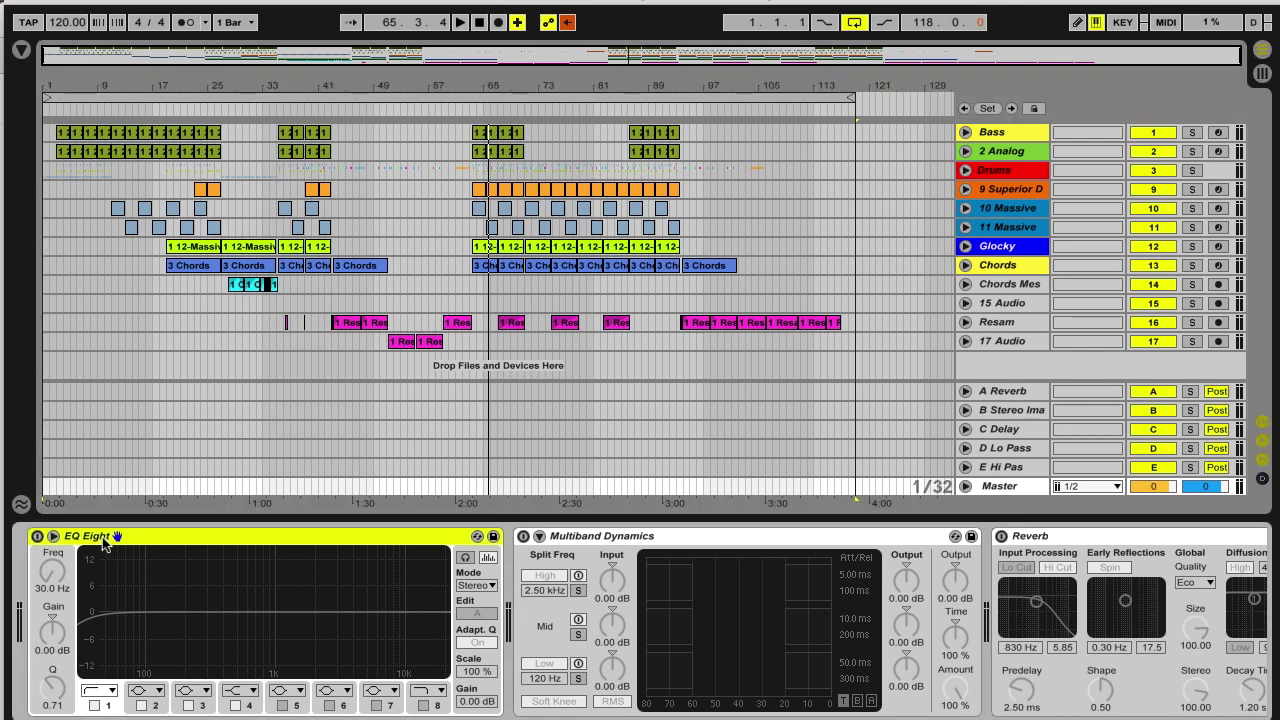
left_click(37, 536)
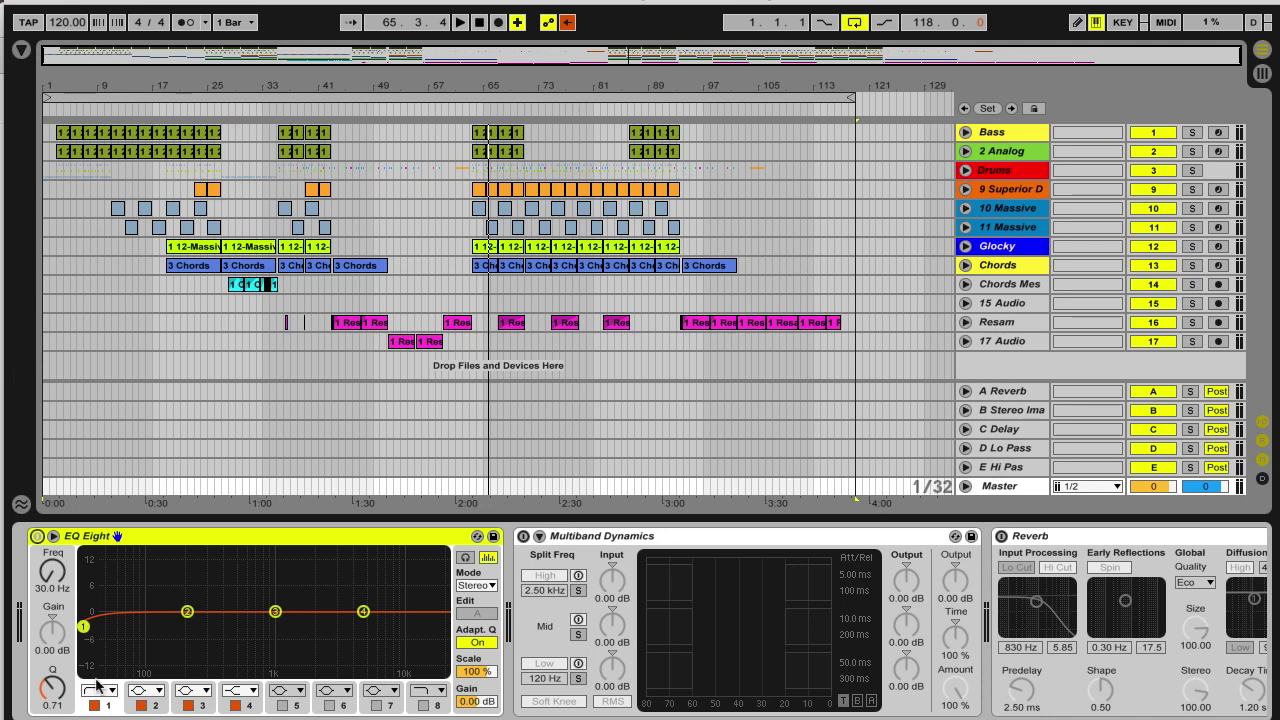
left_click_drag(84, 626, 113, 662)
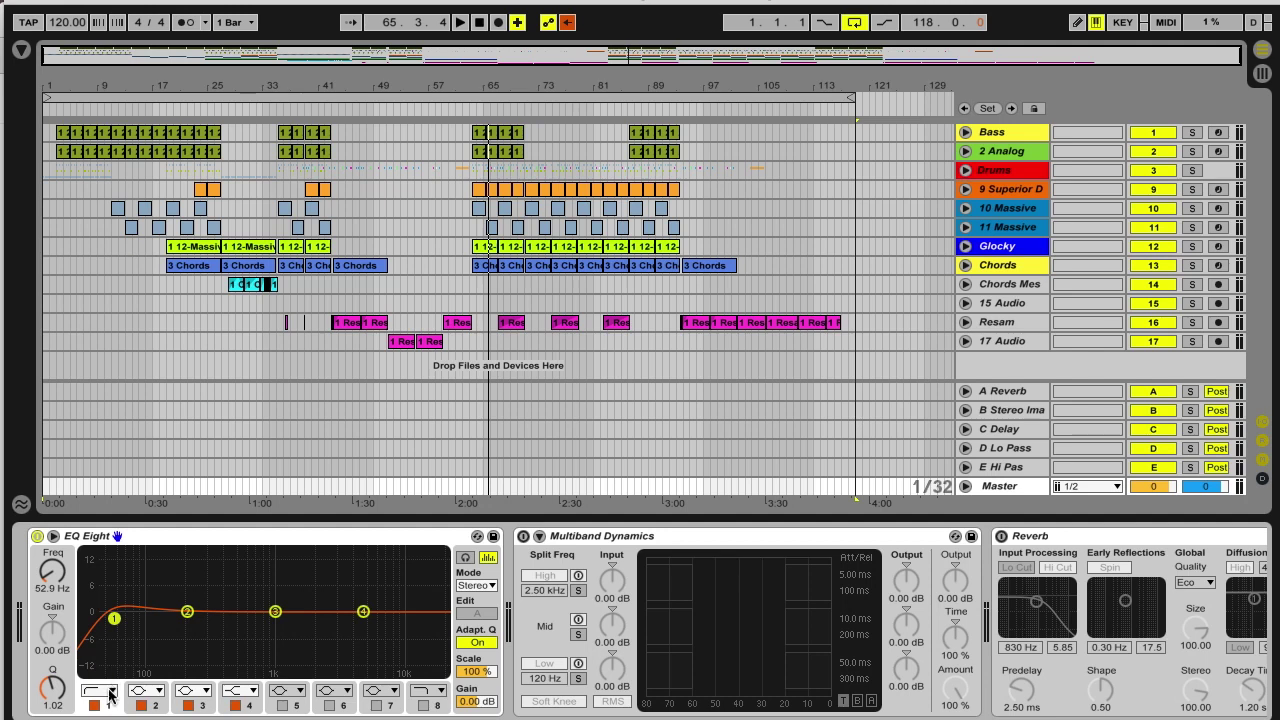
left_click(110, 690)
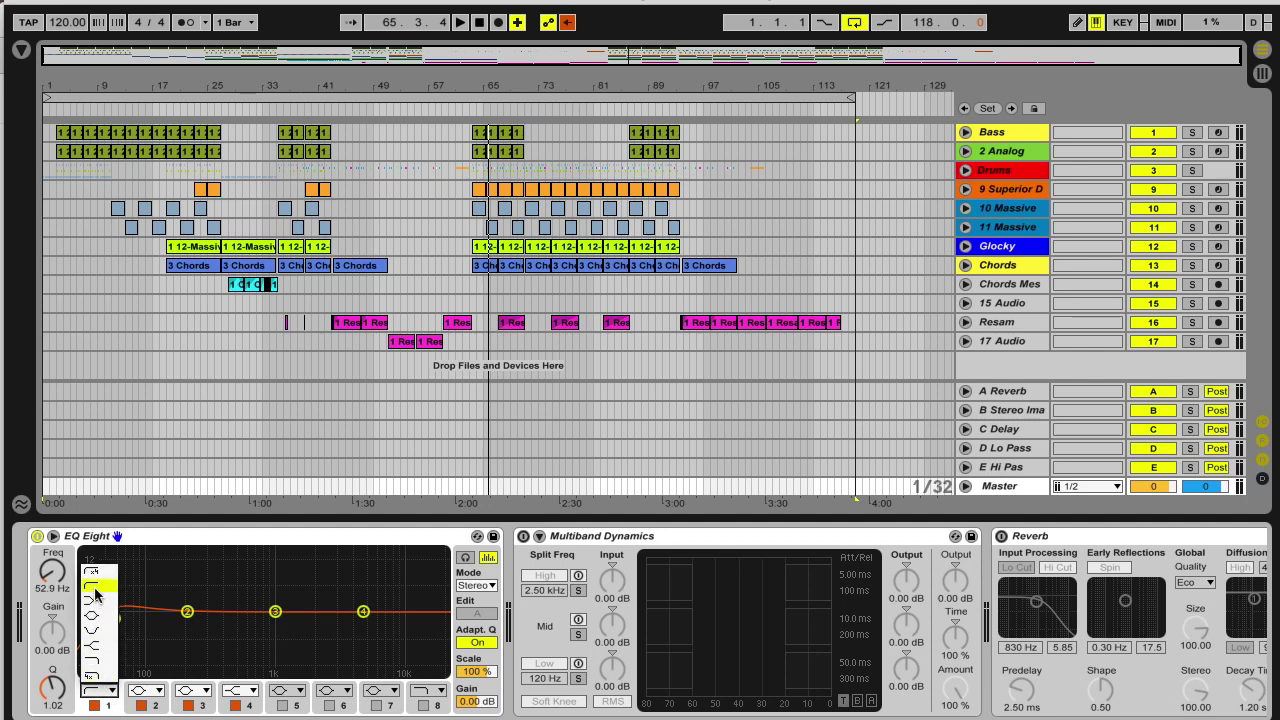
left_click(95, 600)
left_click(110, 690)
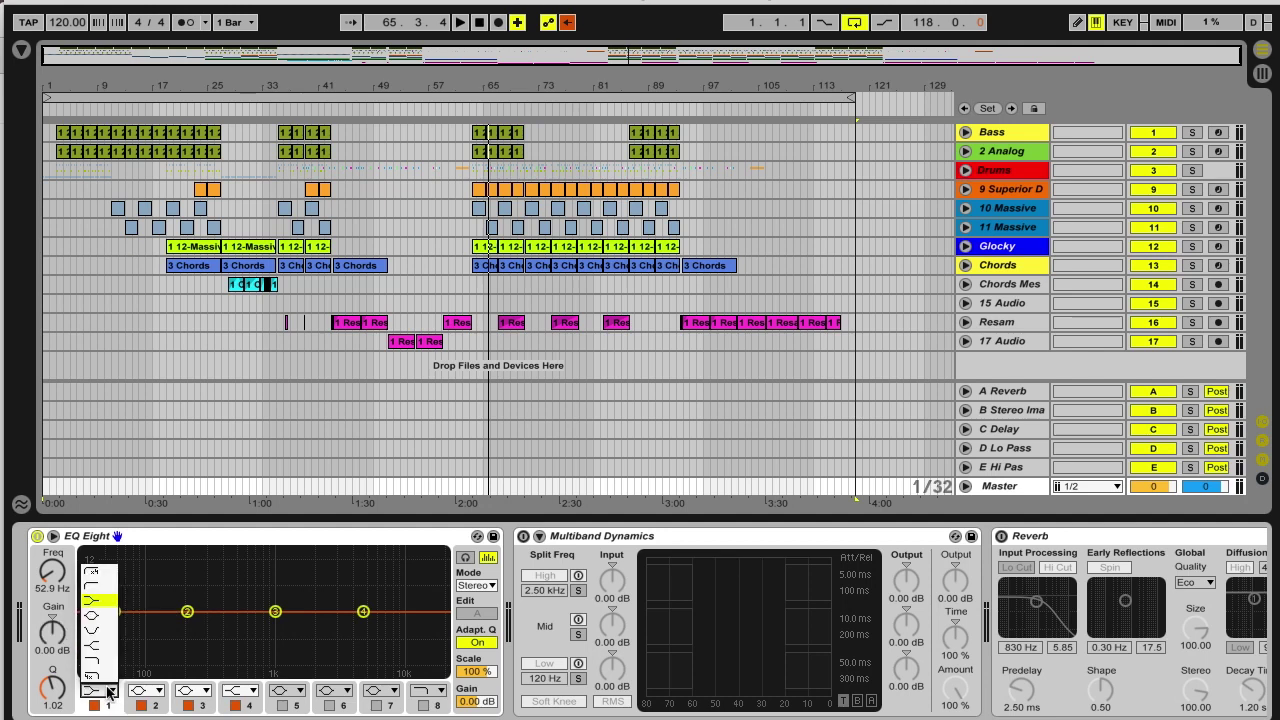
left_click(92, 586)
- Fine-tune EQ Eight band 1's low cut to just above 60 Hz with a Q of about 1.1
left_click_drag(115, 618, 126, 617)
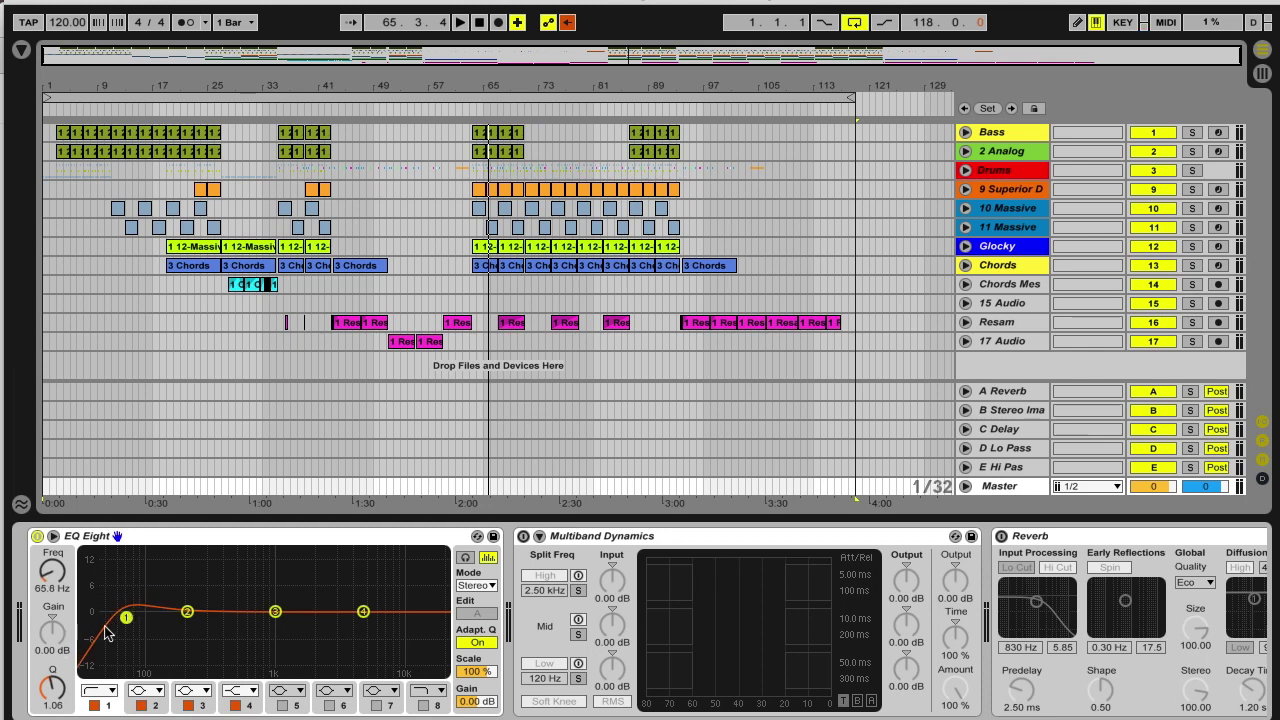
left_click_drag(126, 618, 124, 615)
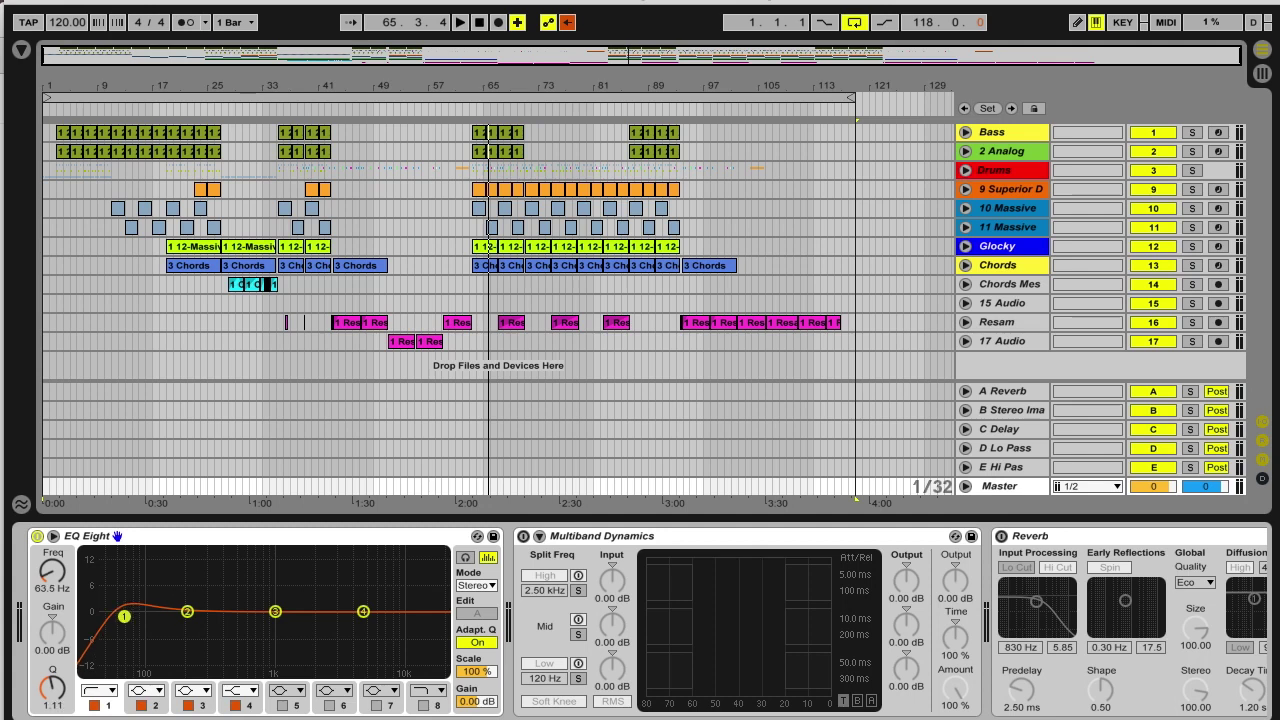
left_click_drag(124, 616, 121, 618)
- Shape EQ Eight band 3 into a gentle low-mid cut of about -1.86 dB at 402 Hz
left_click_drag(275, 611, 247, 616)
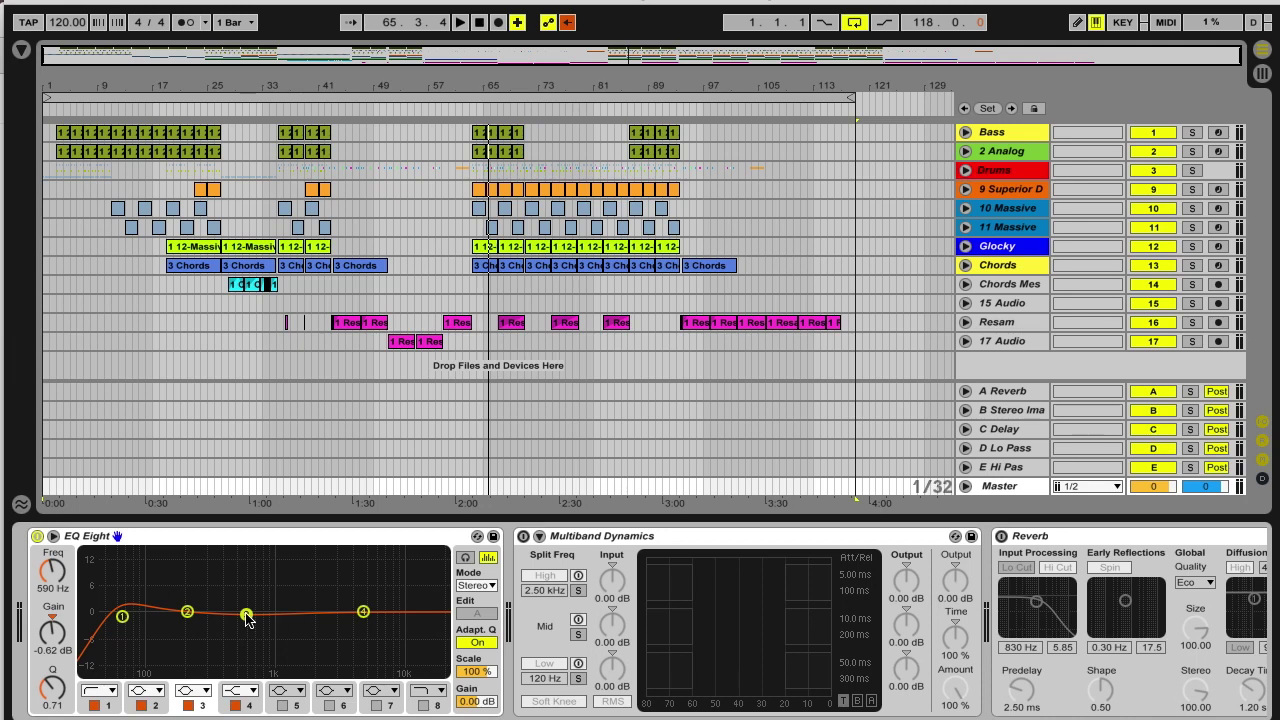
left_click_drag(246, 614, 233, 618)
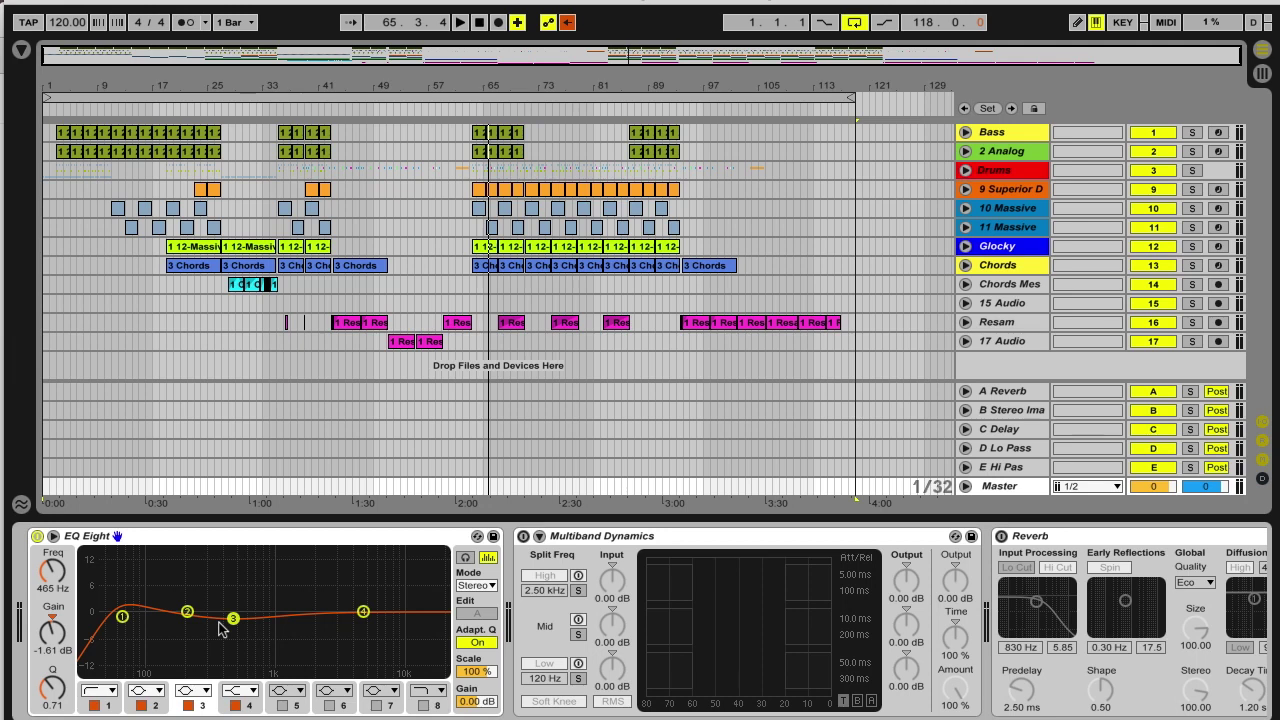
mouse_move(233, 619)
left_mouse_down()
mouse_move(232, 567)
mouse_move(235, 647)
mouse_move(229, 612)
left_mouse_up()
left_click_drag(229, 616, 229, 617)
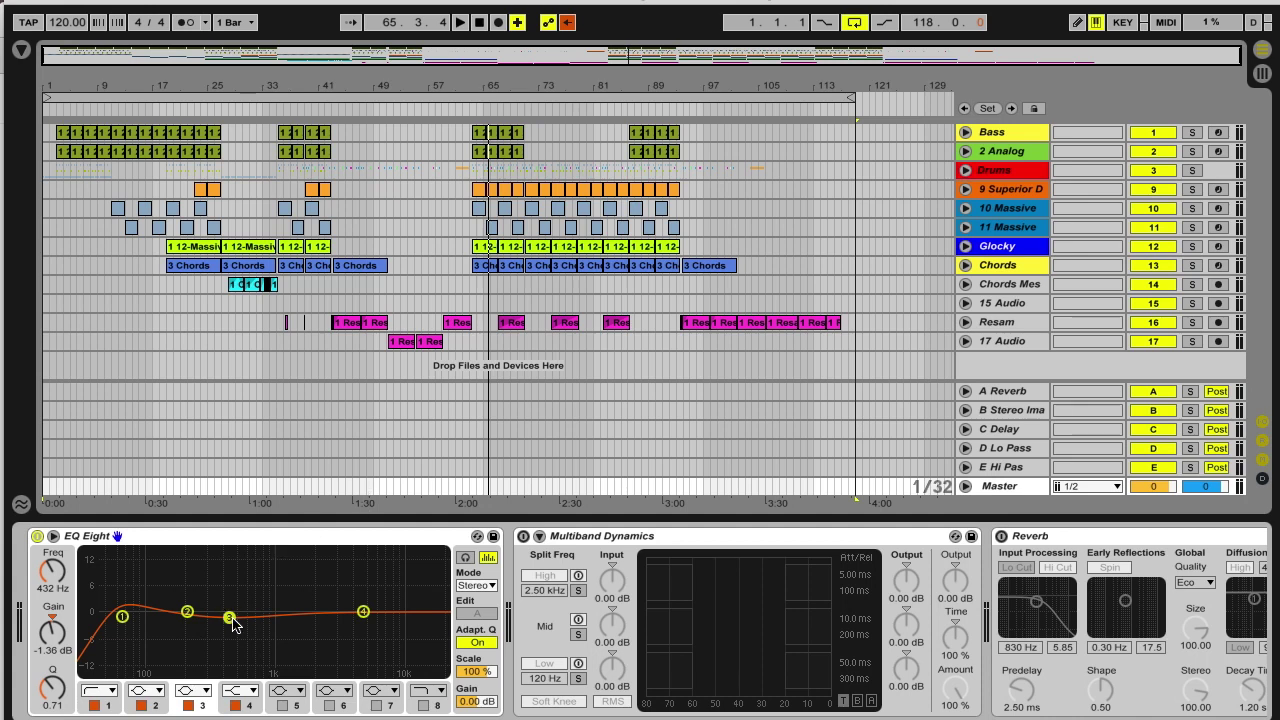
left_click_drag(229, 617, 225, 670)
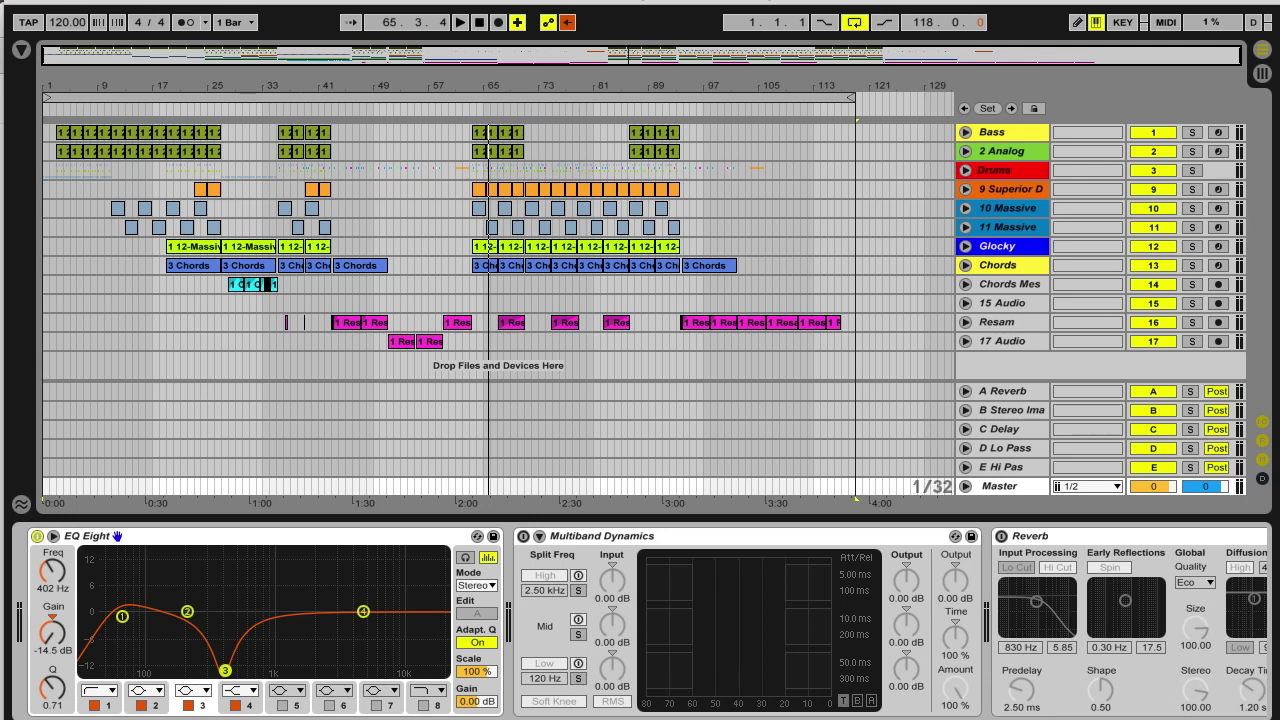
left_click_drag(225, 670, 226, 620)
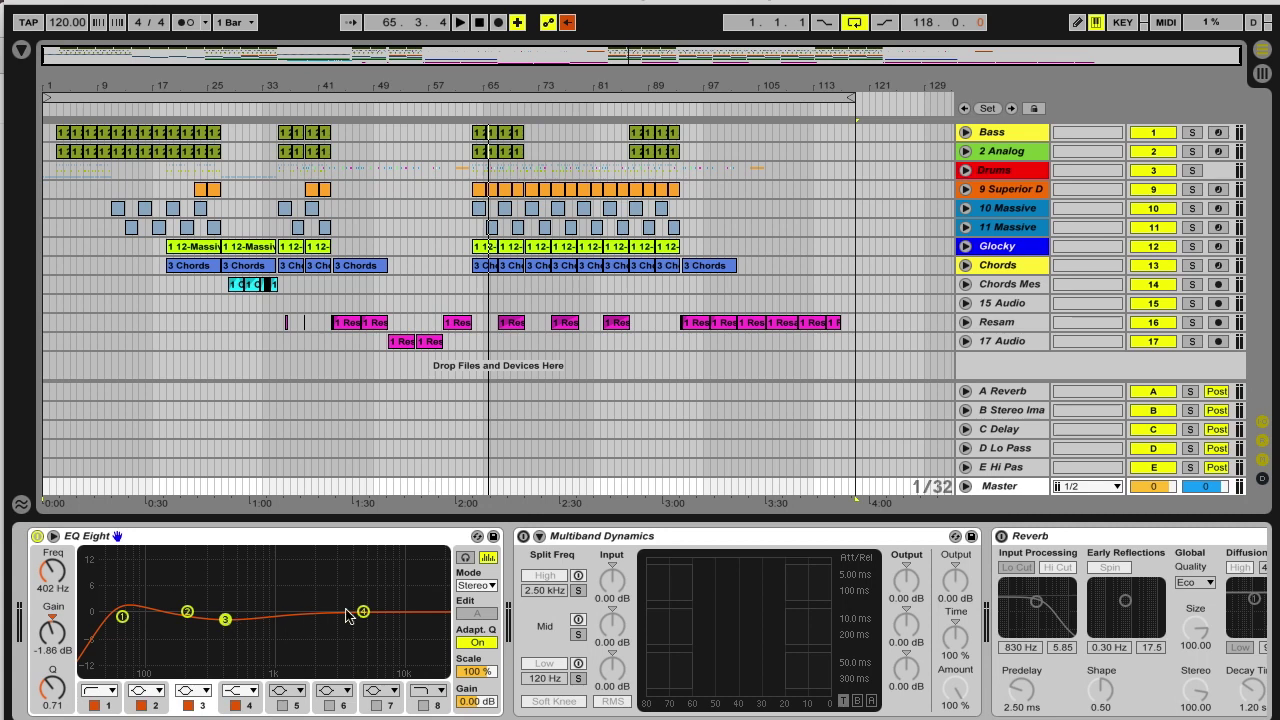
- Set EQ Eight band 4 to 13.2 kHz, a newly enabled band 6 to 3.60 kHz at 2.36 dB, and band 2 to 161 Hz at 0.37 dB
left_click_drag(363, 611, 416, 611)
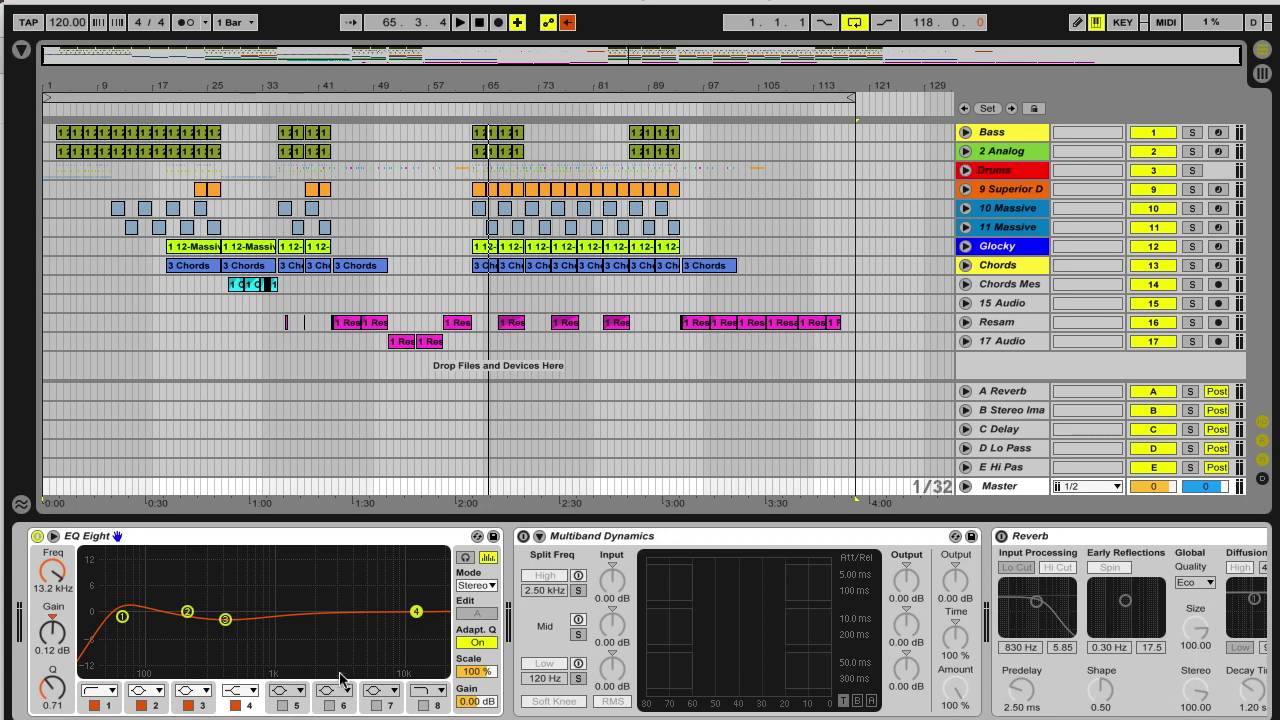
left_click(331, 704)
left_click_drag(401, 611, 345, 602)
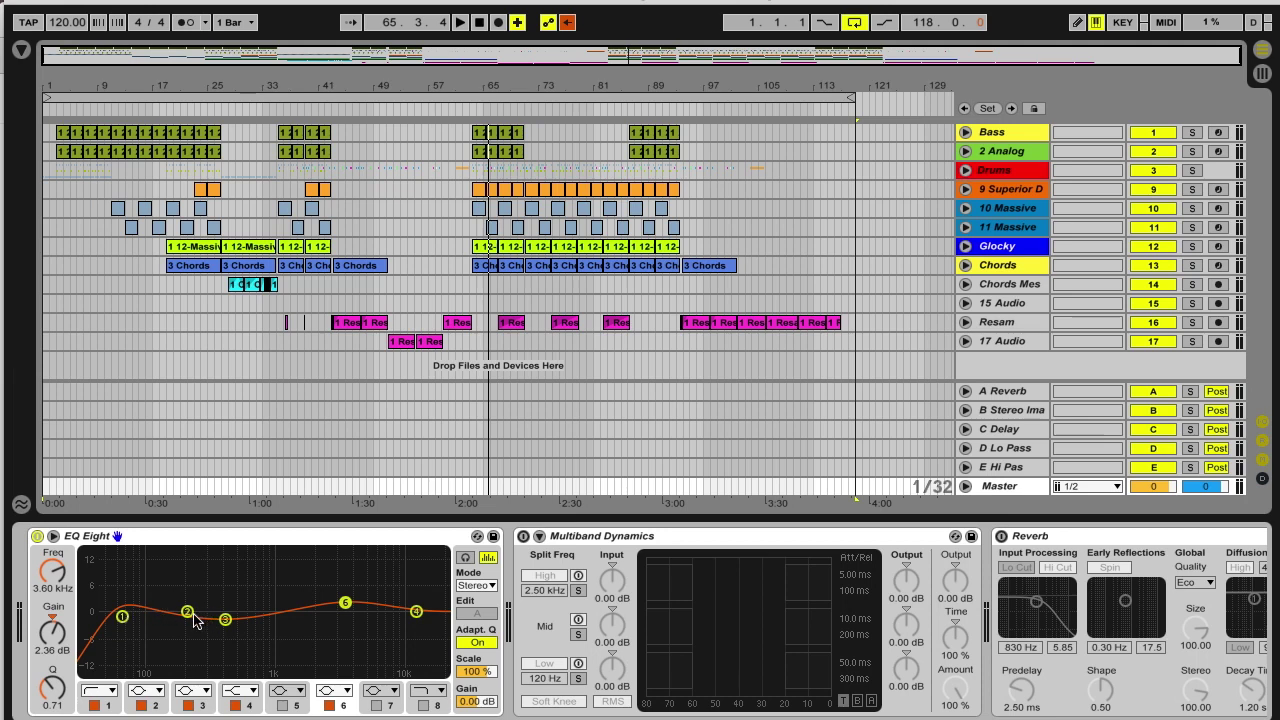
mouse_move(189, 617)
left_mouse_down()
mouse_move(172, 607)
mouse_move(177, 616)
left_mouse_up()
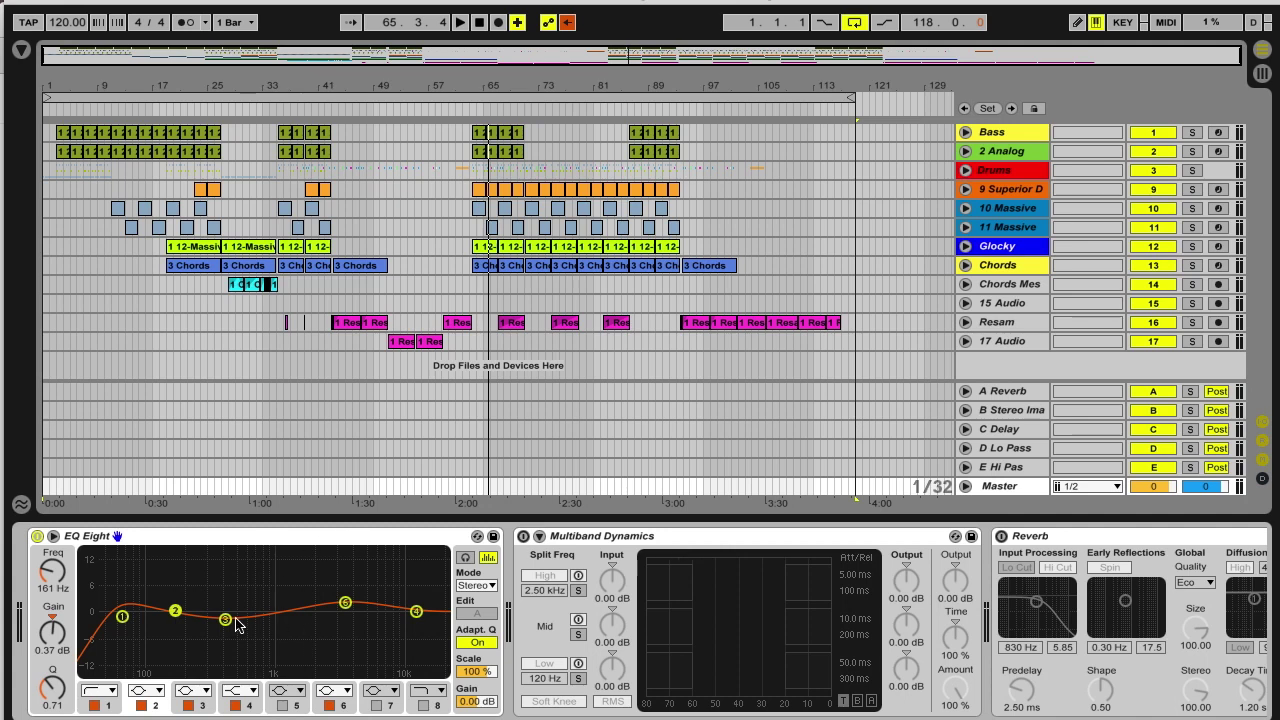
- Turn on Multiband Dynamics, set its low split frequency to 311 Hz and the low band's input gain to -1.70 dB
left_click(594, 539)
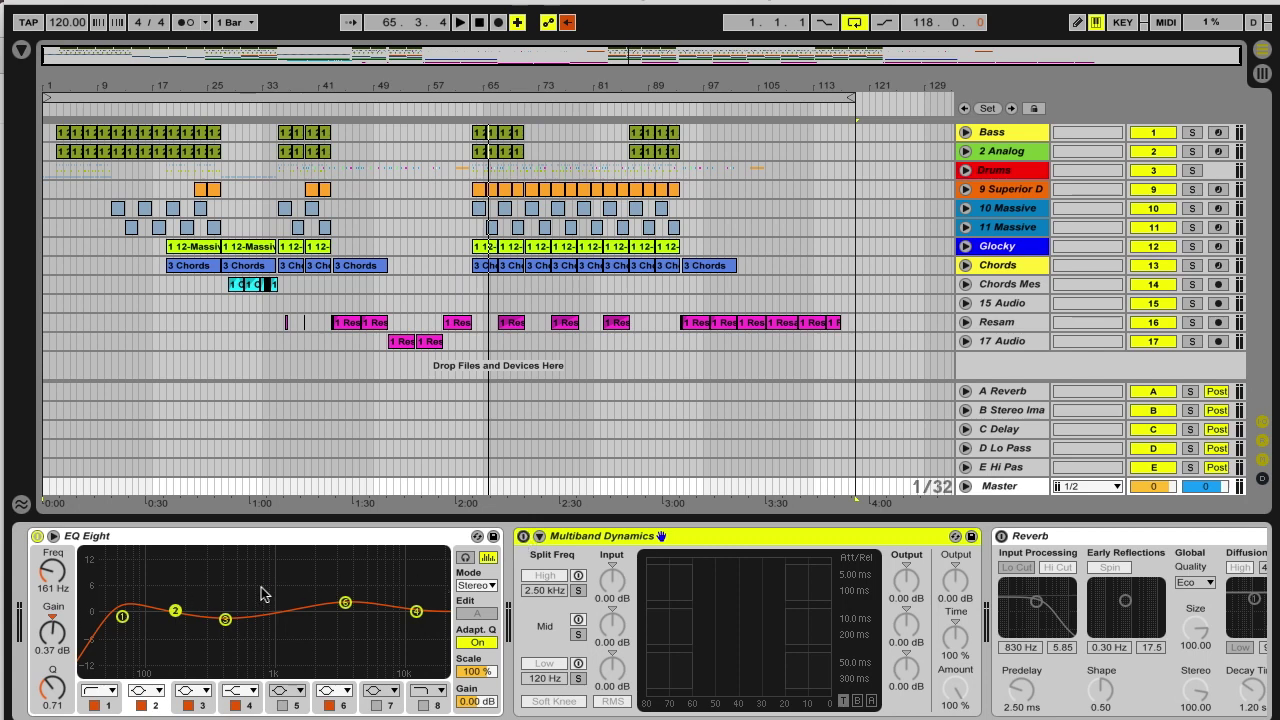
left_click(523, 536)
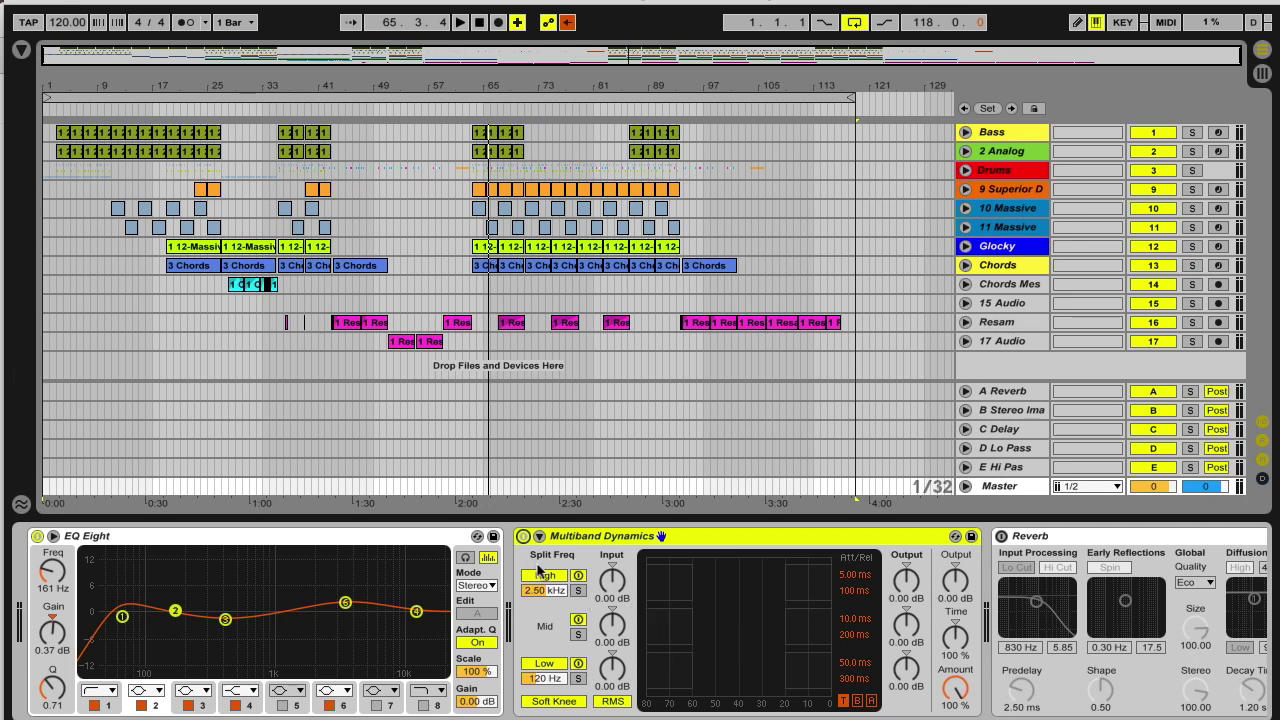
left_click_drag(545, 679, 545, 662)
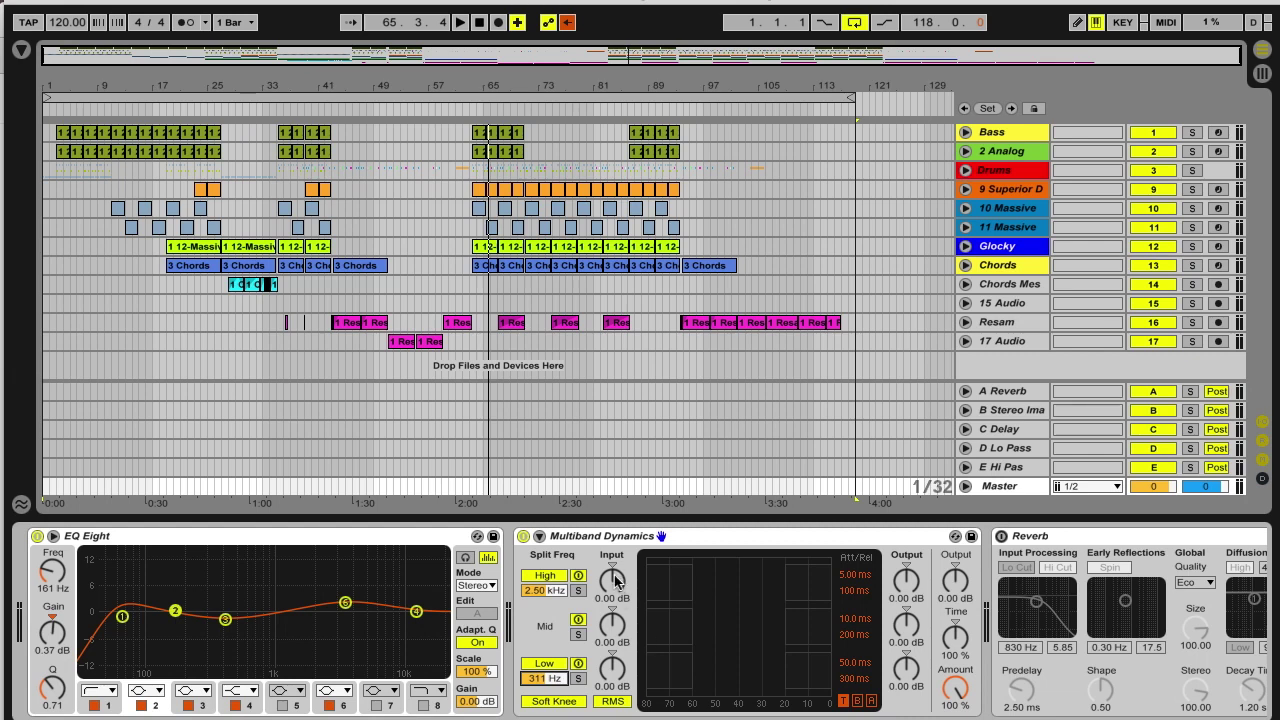
left_click_drag(612, 668, 612, 678)
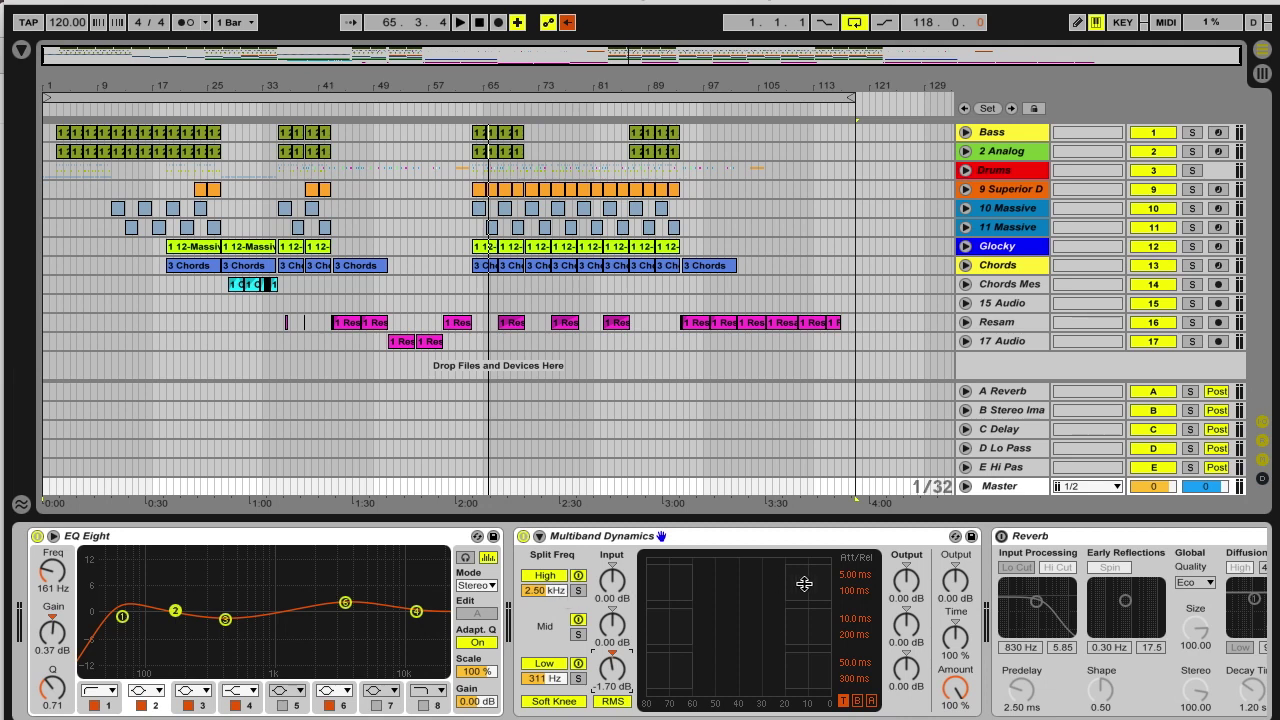
- While playing the track from about bar 35, set the Multiband Dynamics input gain to 2.80 dB for the high band and -3.60 dB for the mid band
scroll(950, 640, "right", 4)
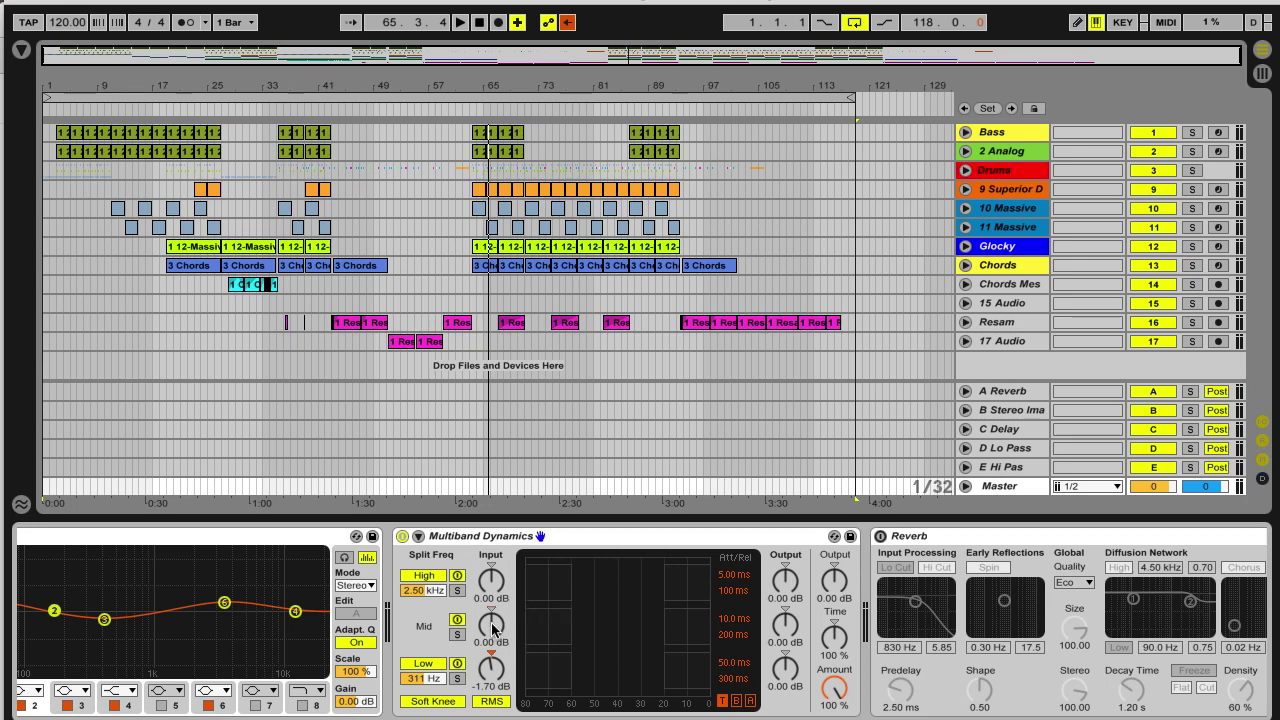
left_click(280, 107)
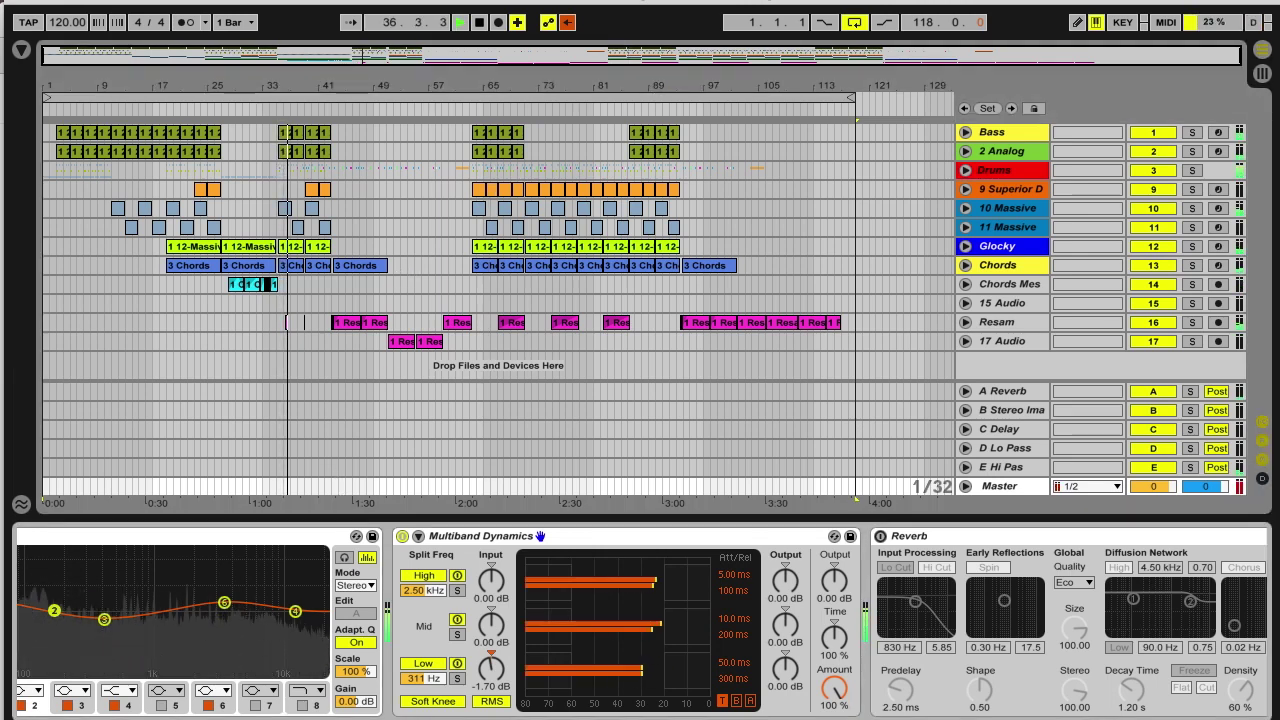
scroll(640, 620, "left", 3)
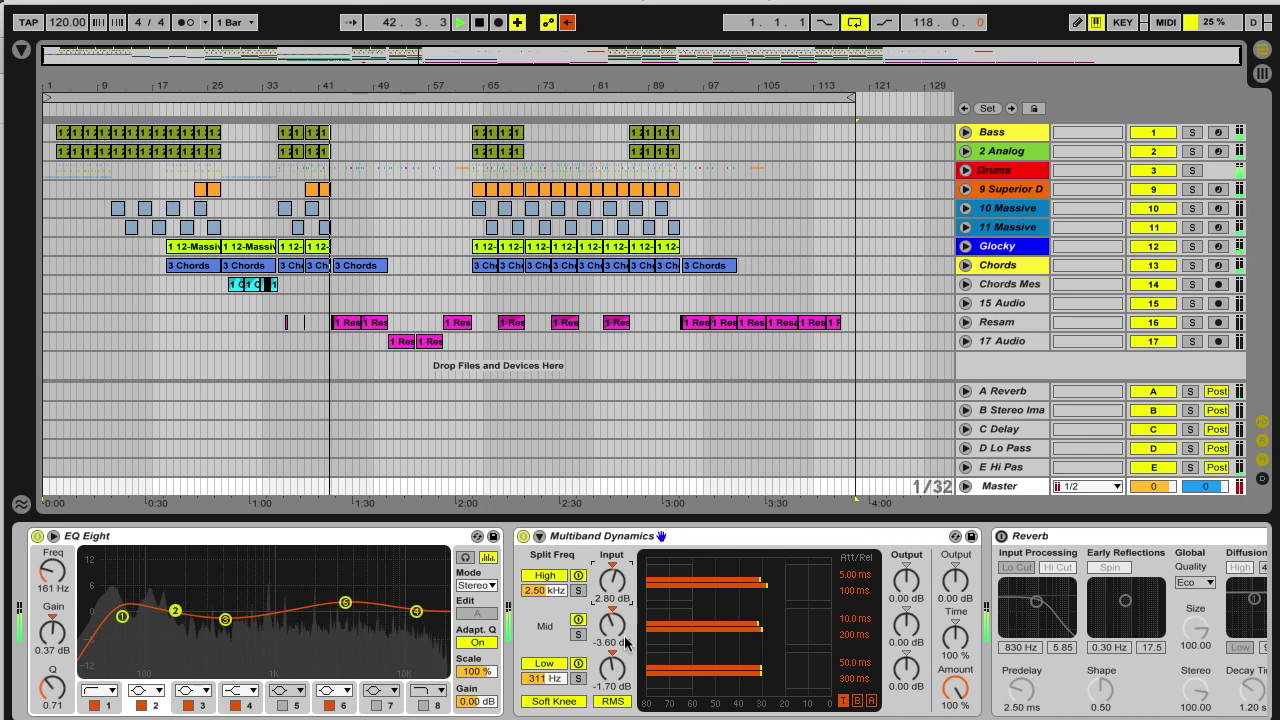
left_click(479, 24)
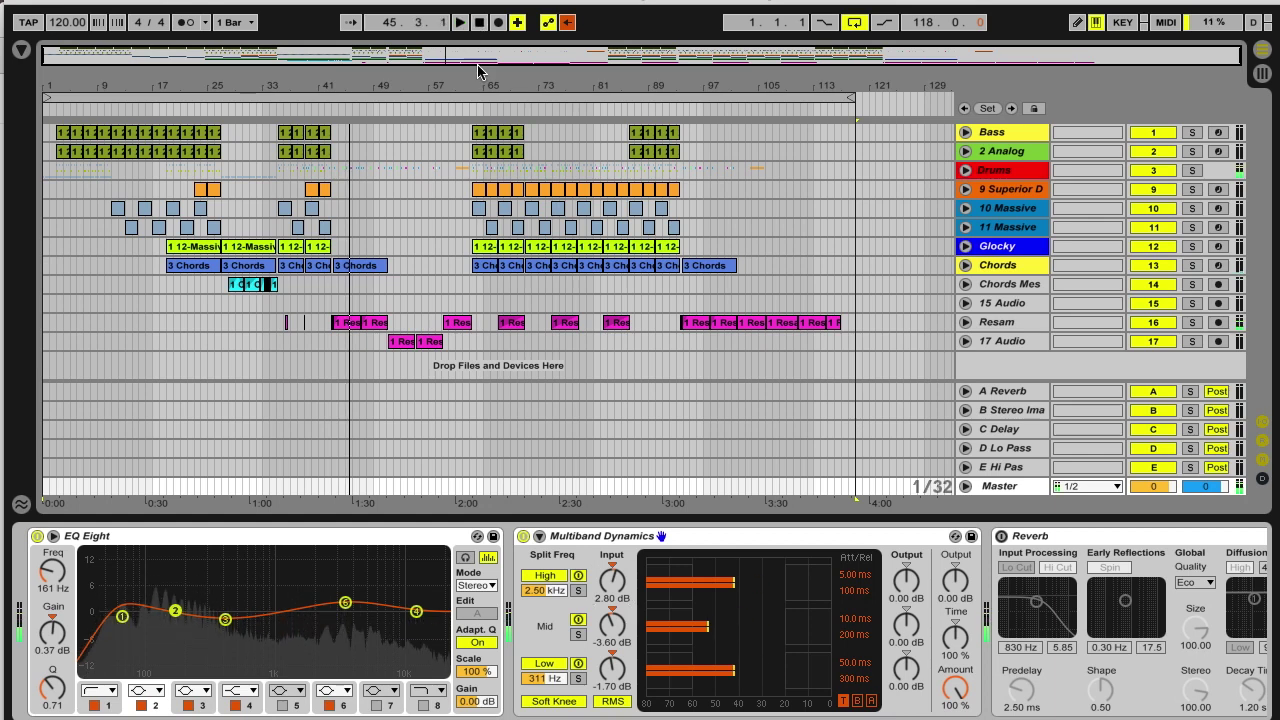
- Bypass the EQ Eight and Multiband Dynamics, and play the track from about bar 34 for comparison
left_click(37, 536)
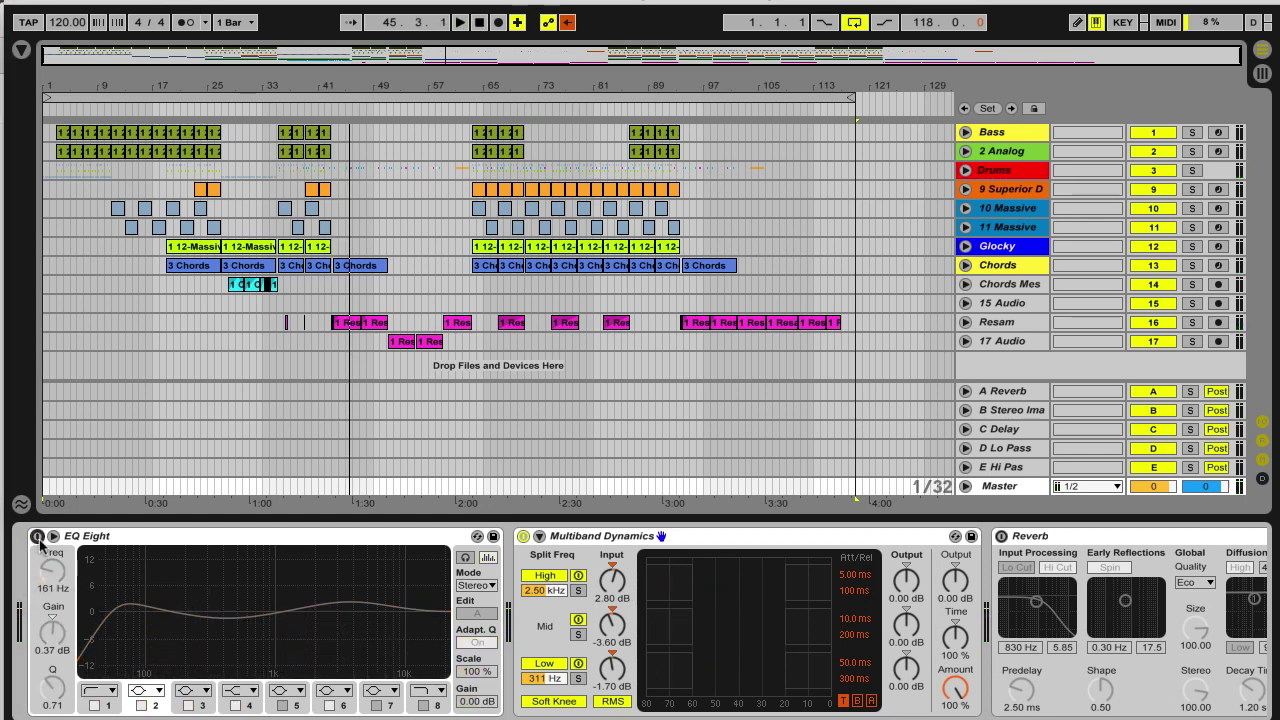
left_click(523, 536)
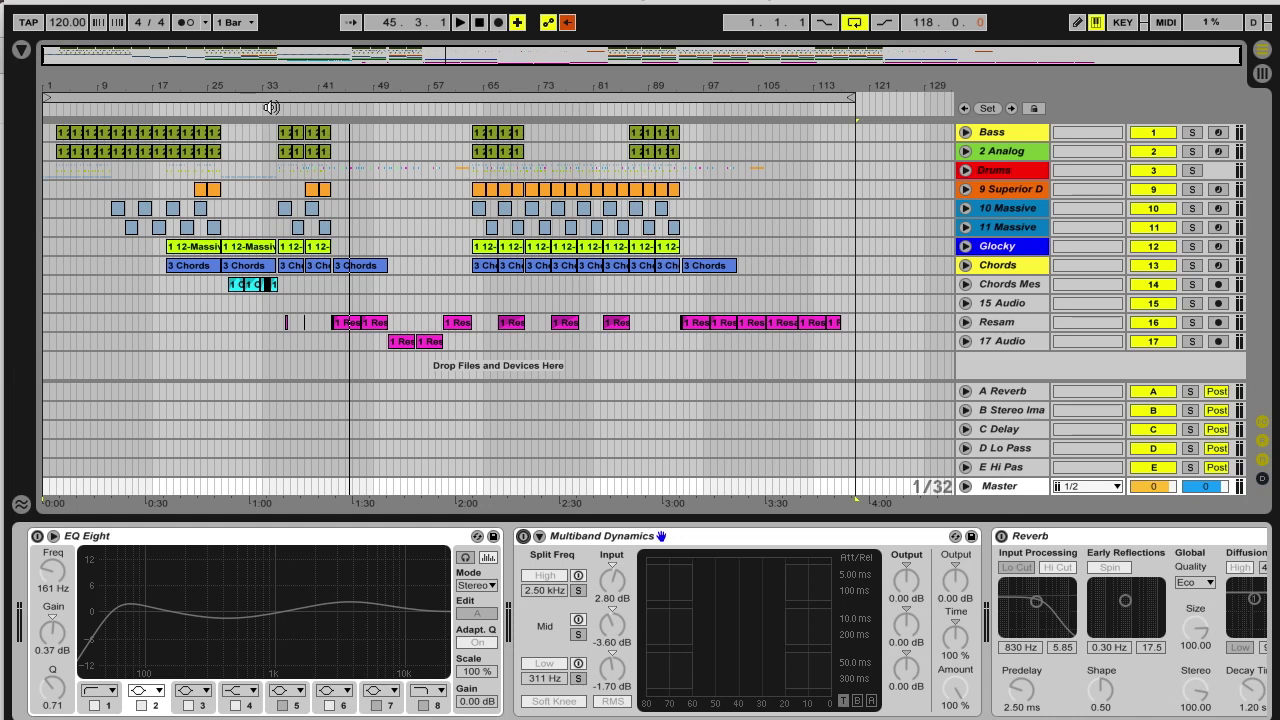
left_click(273, 107)
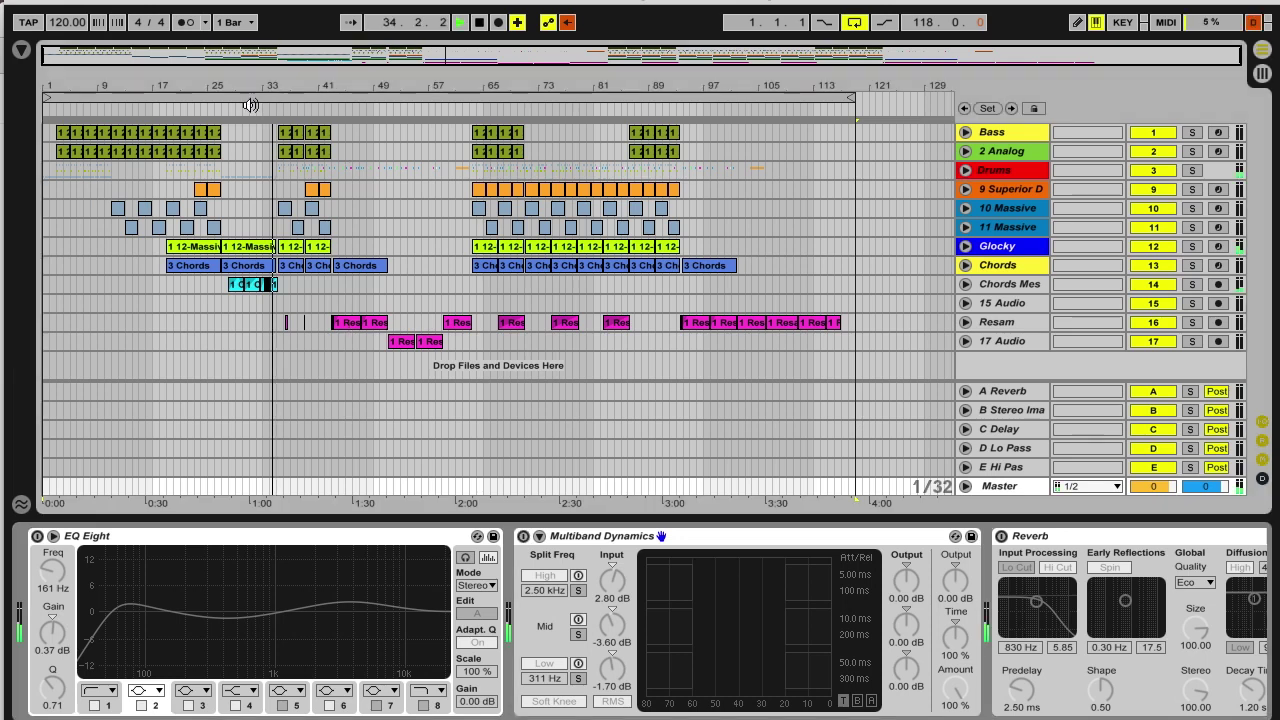
- Compare the sound with EQ Eight on and bypassed during playback, leave it on, and set band 6's gain to 2.85 dB
left_click(38, 537)
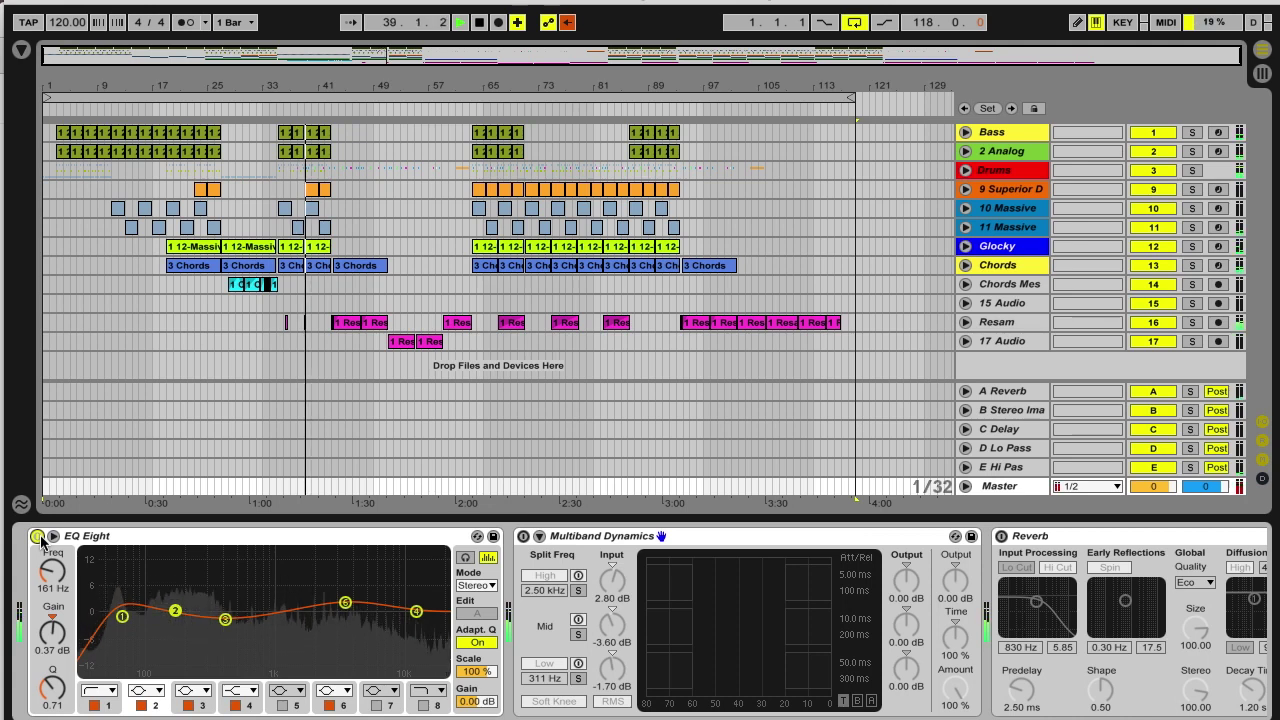
left_click(38, 537)
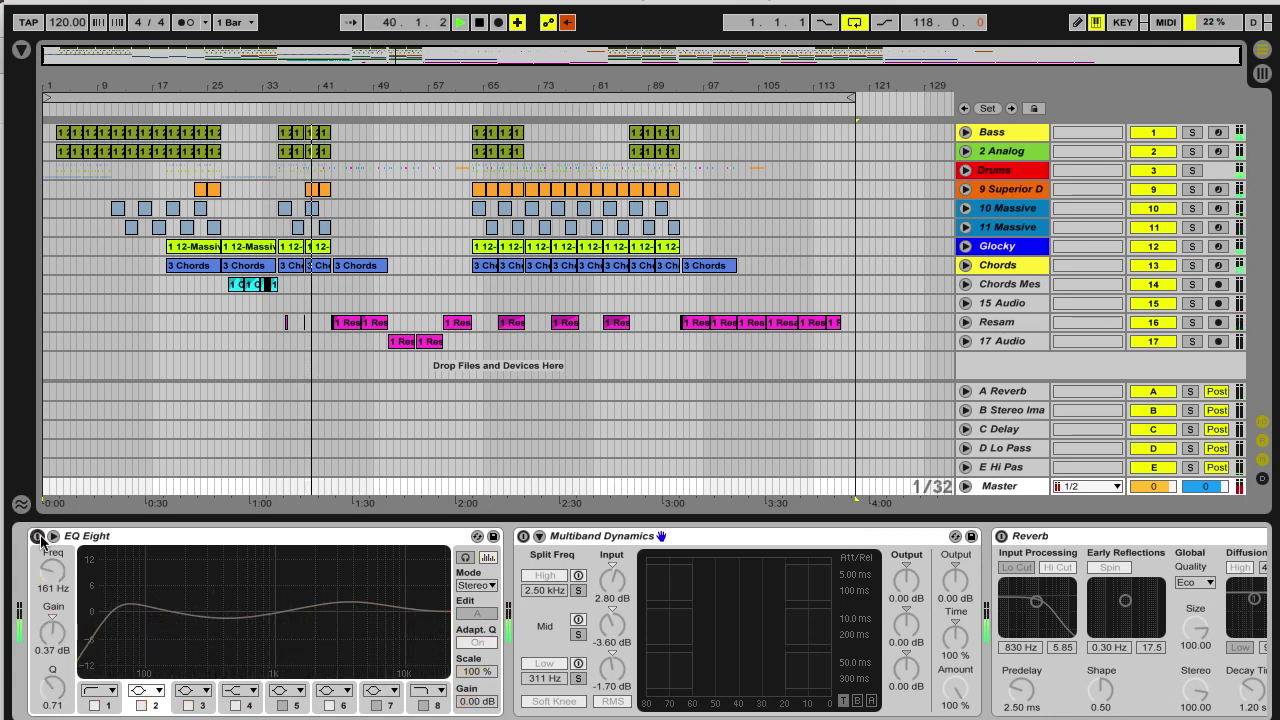
left_click(38, 537)
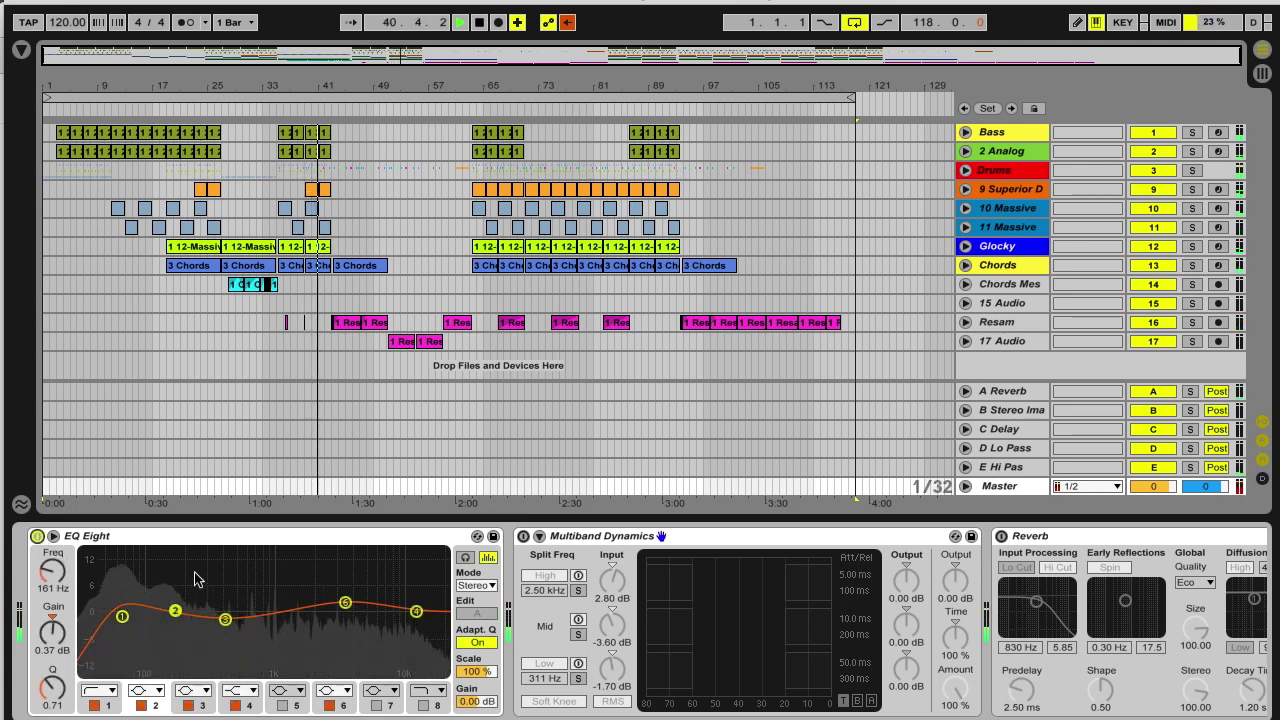
left_click(344, 607)
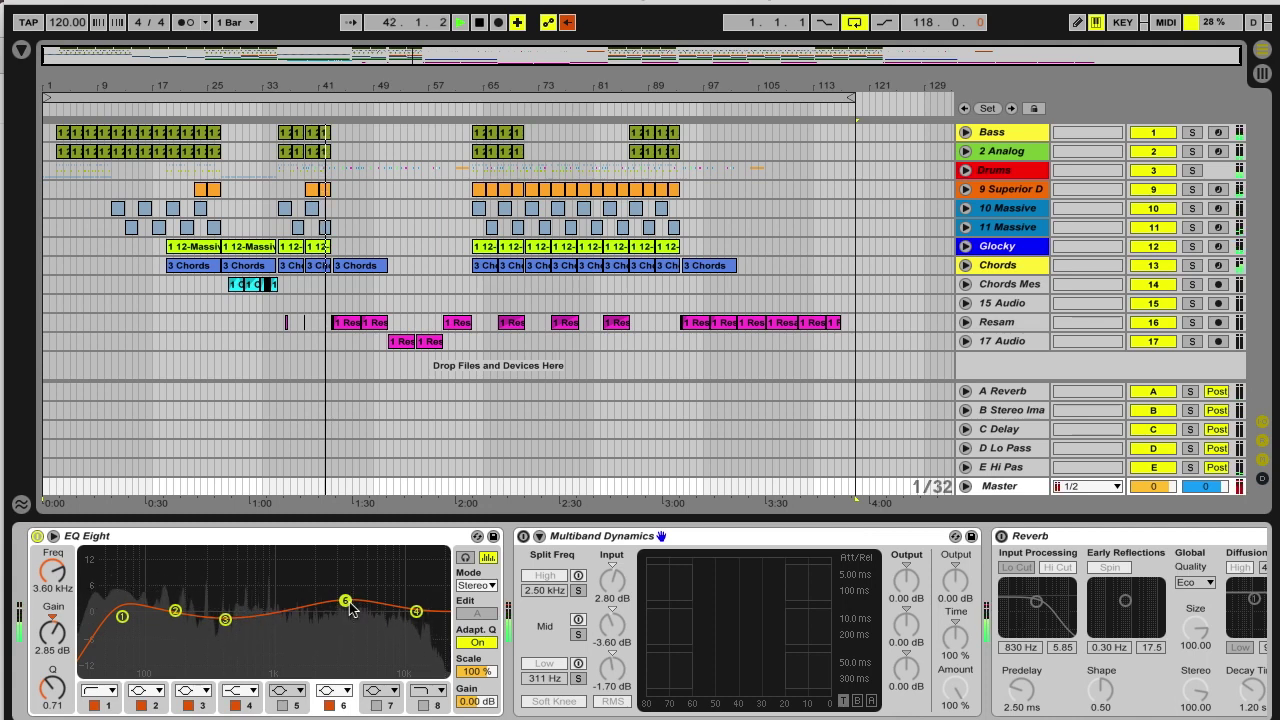
- Turn on Multiband Dynamics, play from about bar 34, and set its output gain to 2.10 dB for the low band and 1.10 dB for the high band
left_click(523, 537)
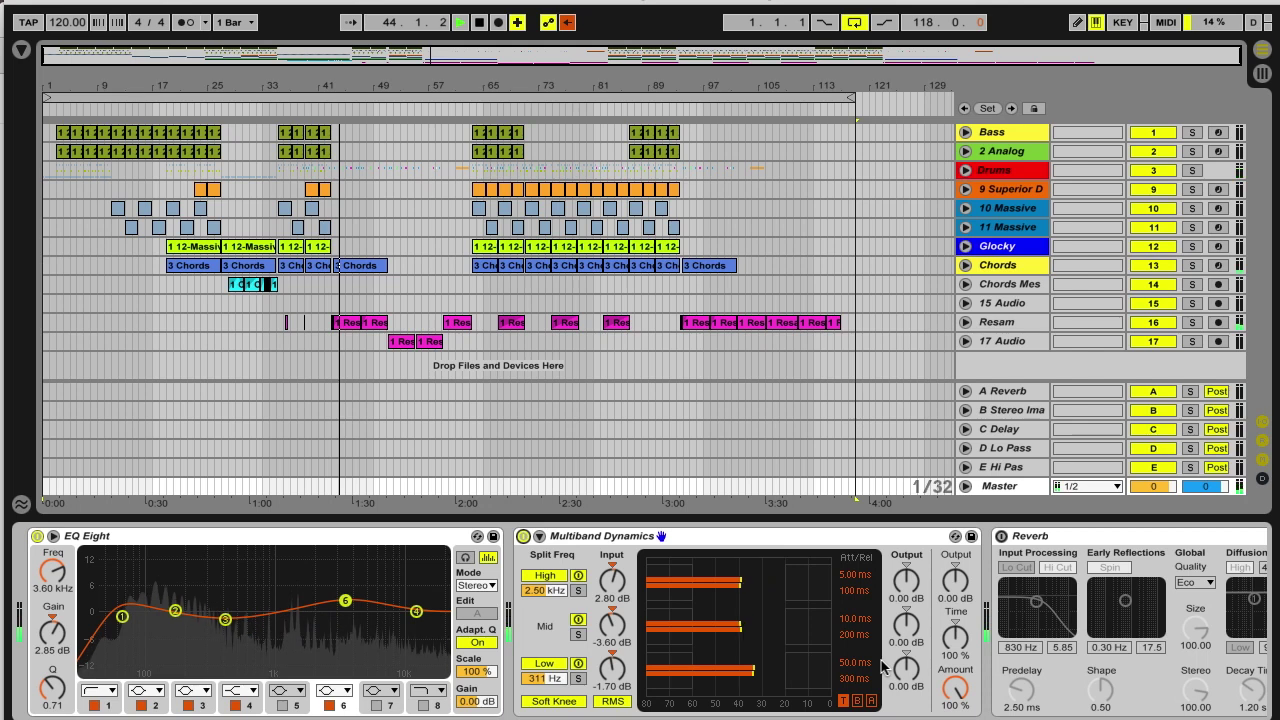
left_click(272, 108)
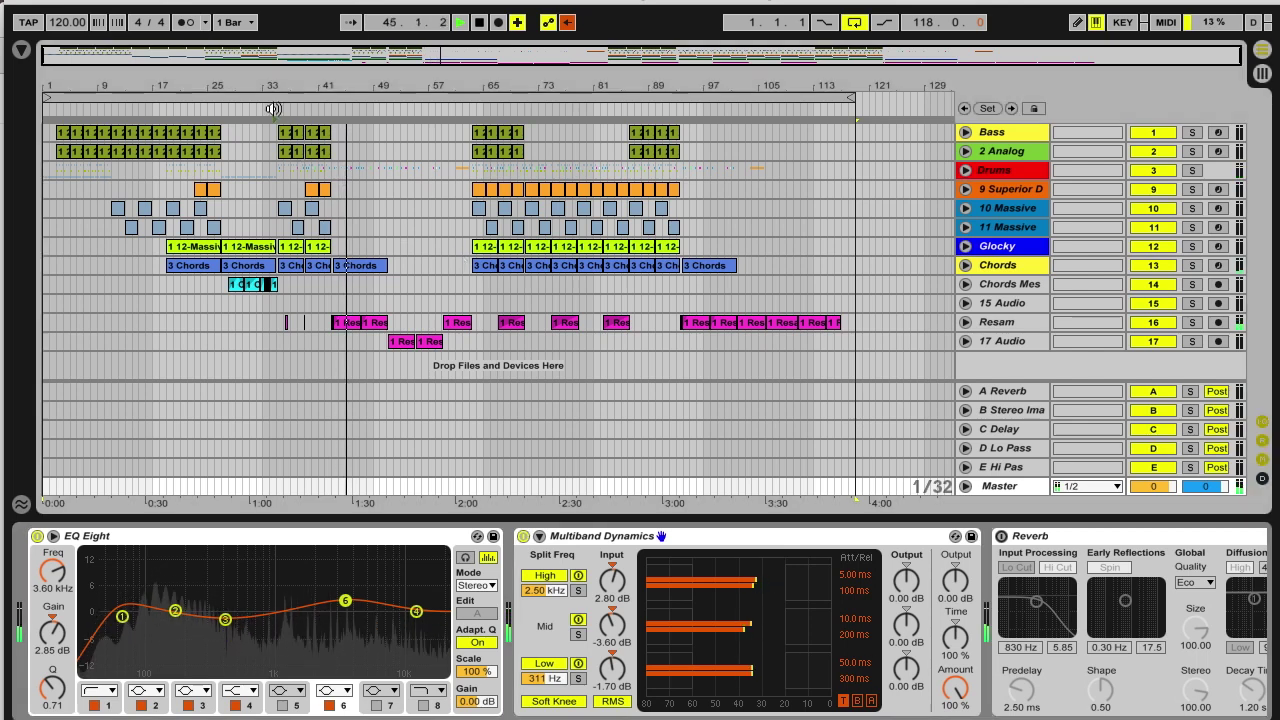
left_click_drag(908, 677, 908, 660)
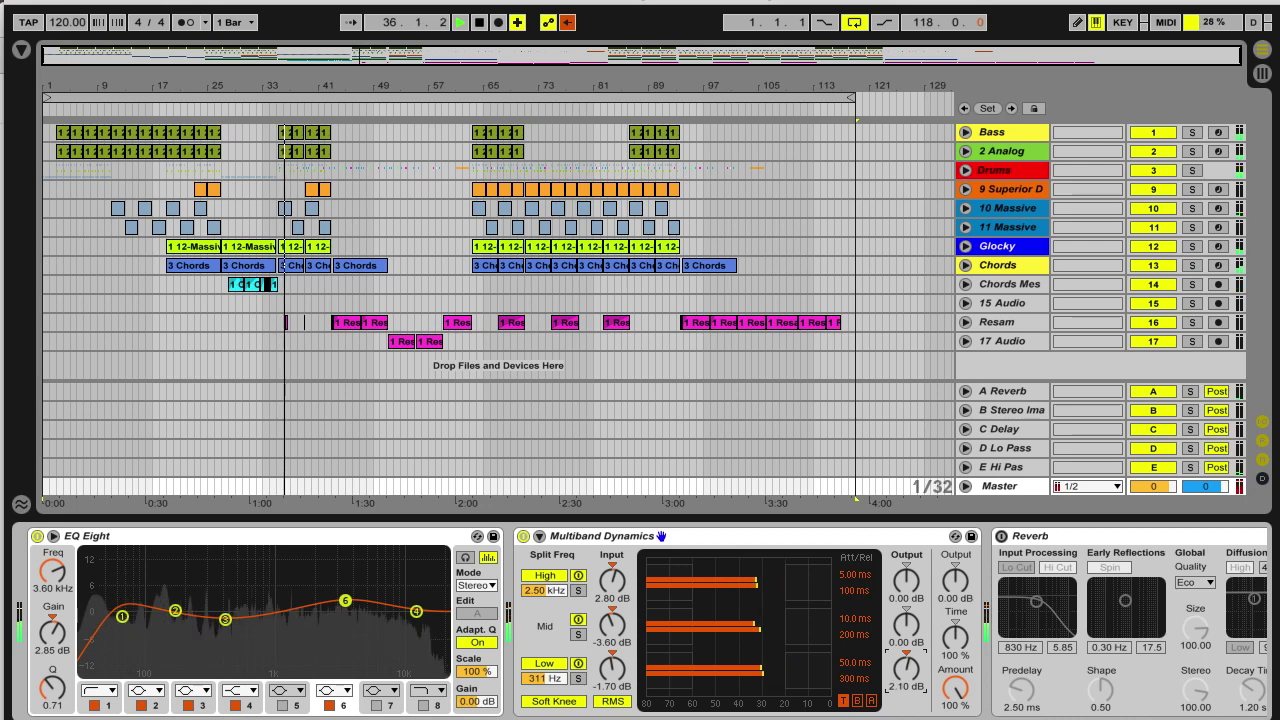
left_click_drag(907, 581, 907, 571)
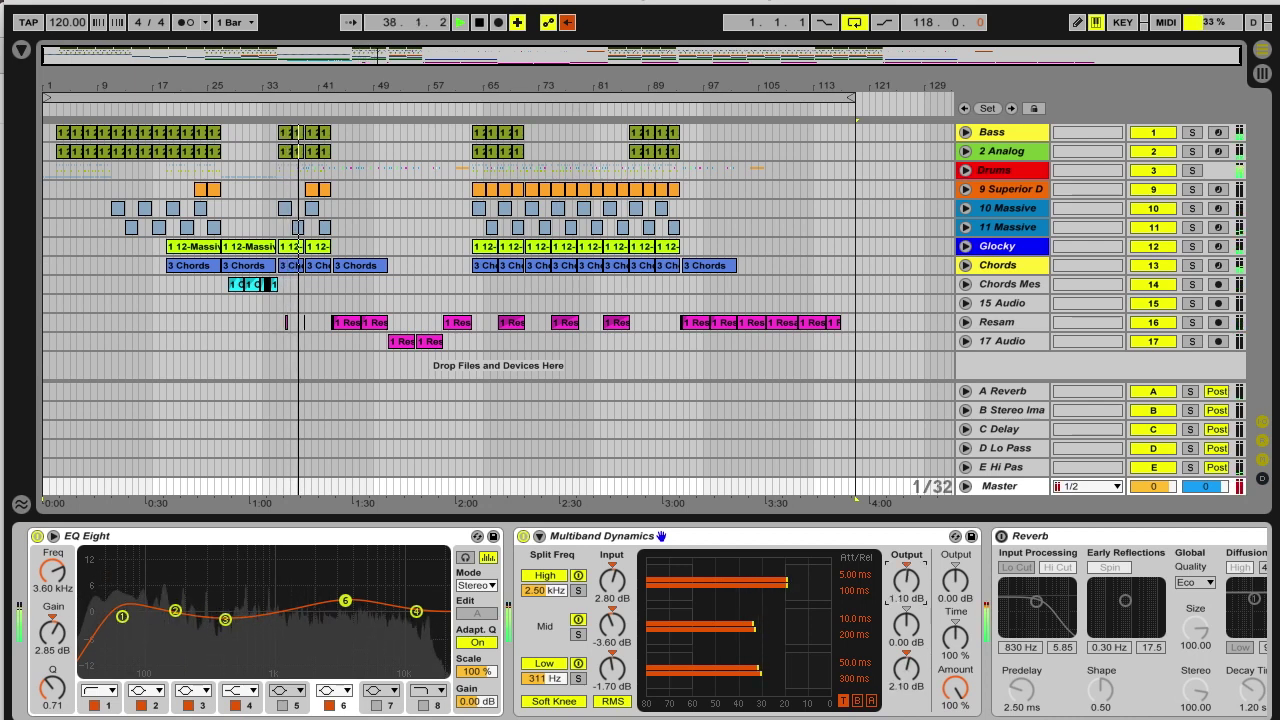
- Set the Multiband Dynamics mid band's input gain to -4.40 dB and stop playback
scroll(1020, 712, "right", 5)
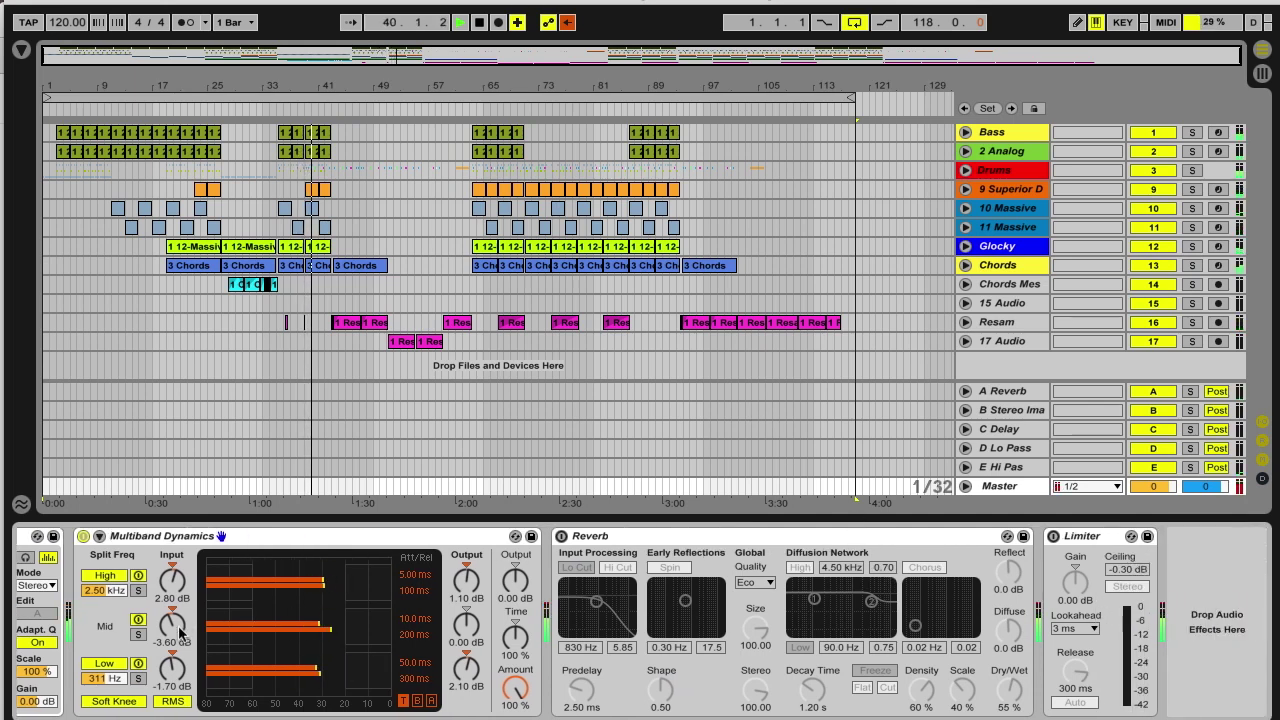
left_click_drag(179, 627, 180, 632)
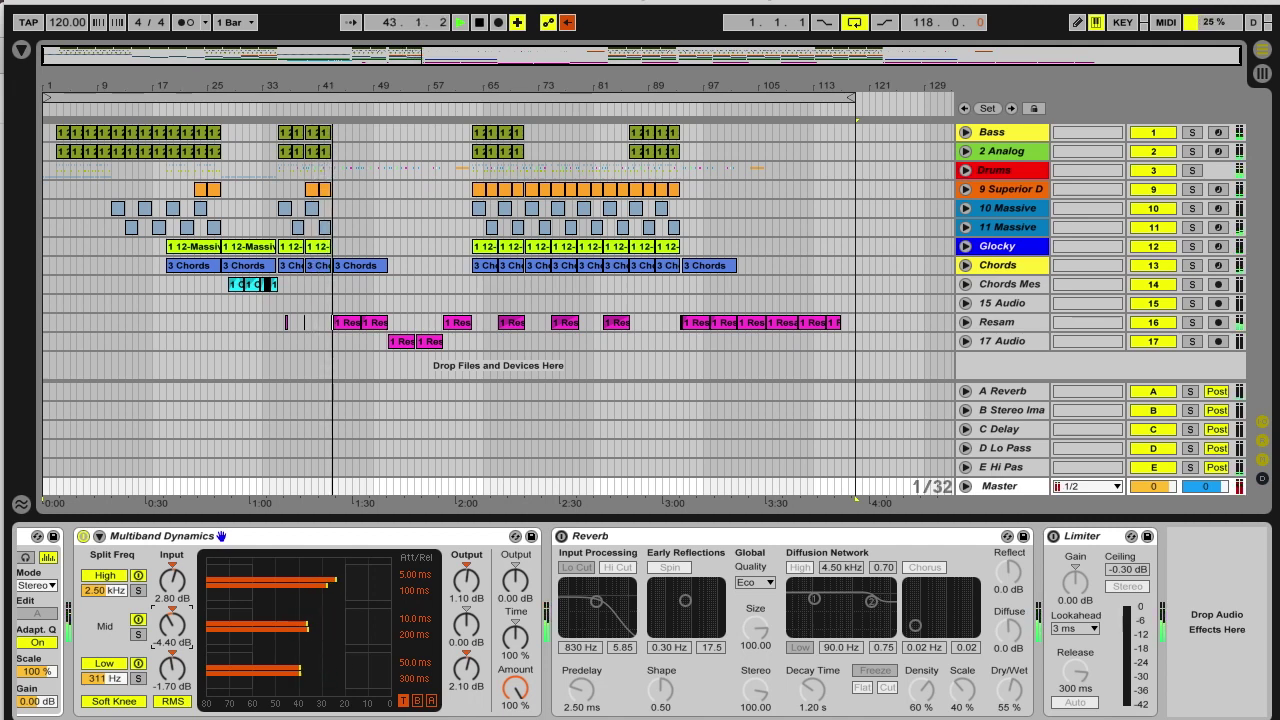
left_click(479, 22)
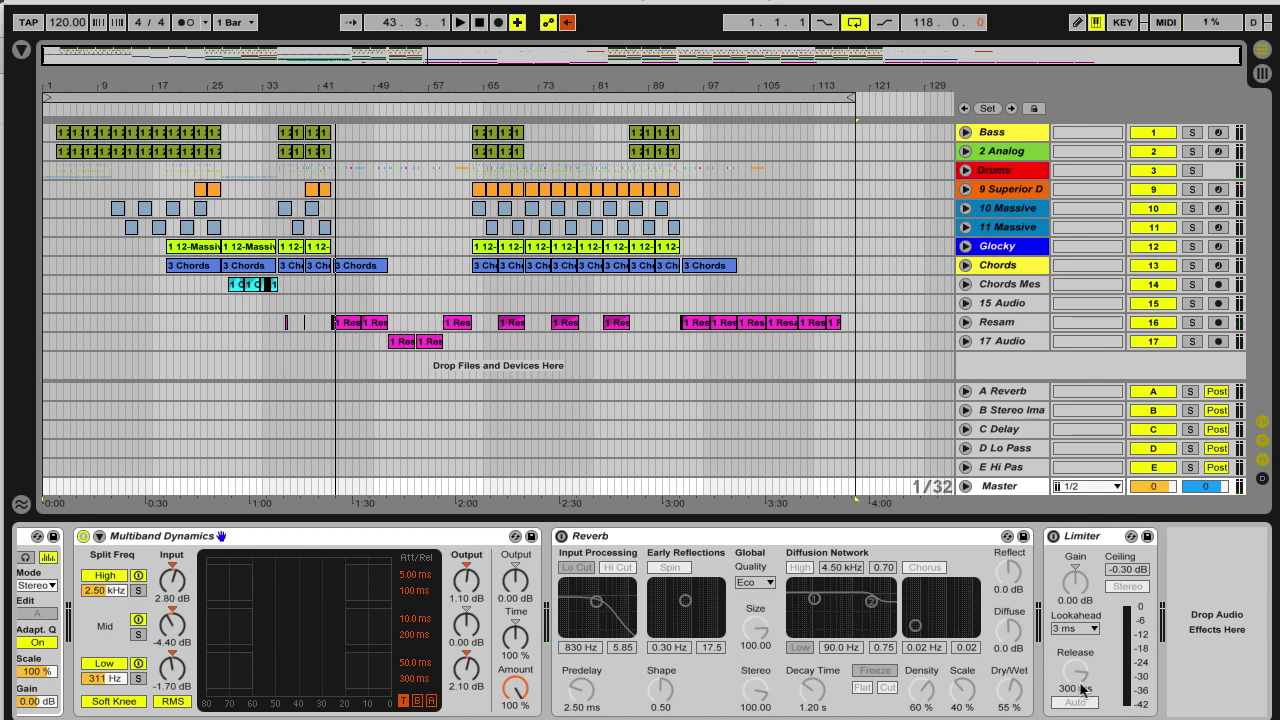
- Turn on the Reverb and disable its Hi Cut, Spin, diffusion High filter and Chorus
scroll(640, 620, "left", 5)
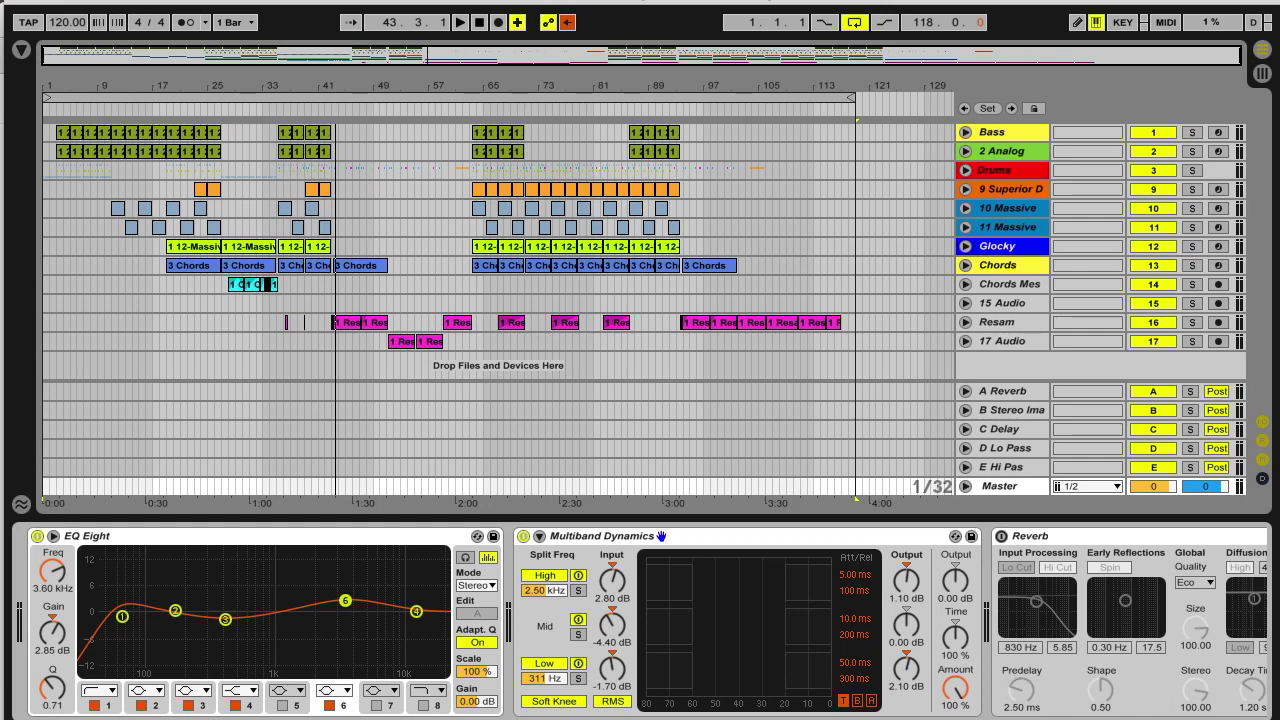
scroll(640, 620, "right", 5)
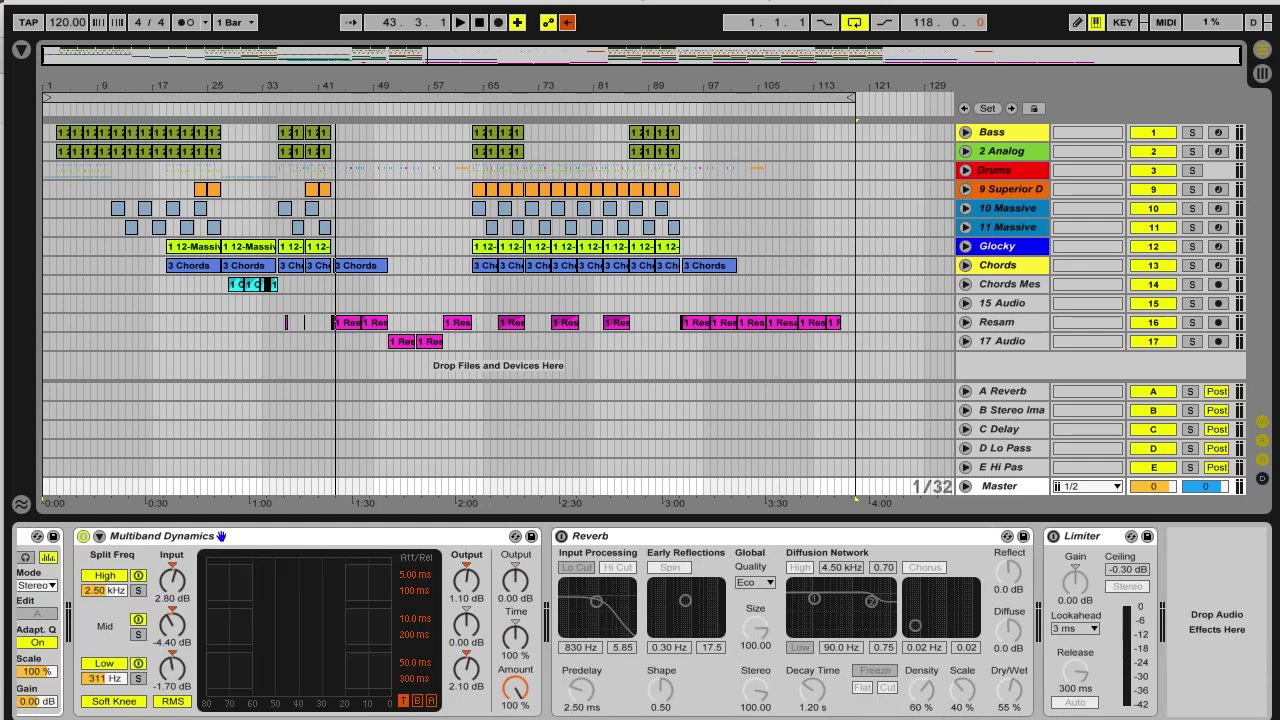
left_click(734, 541)
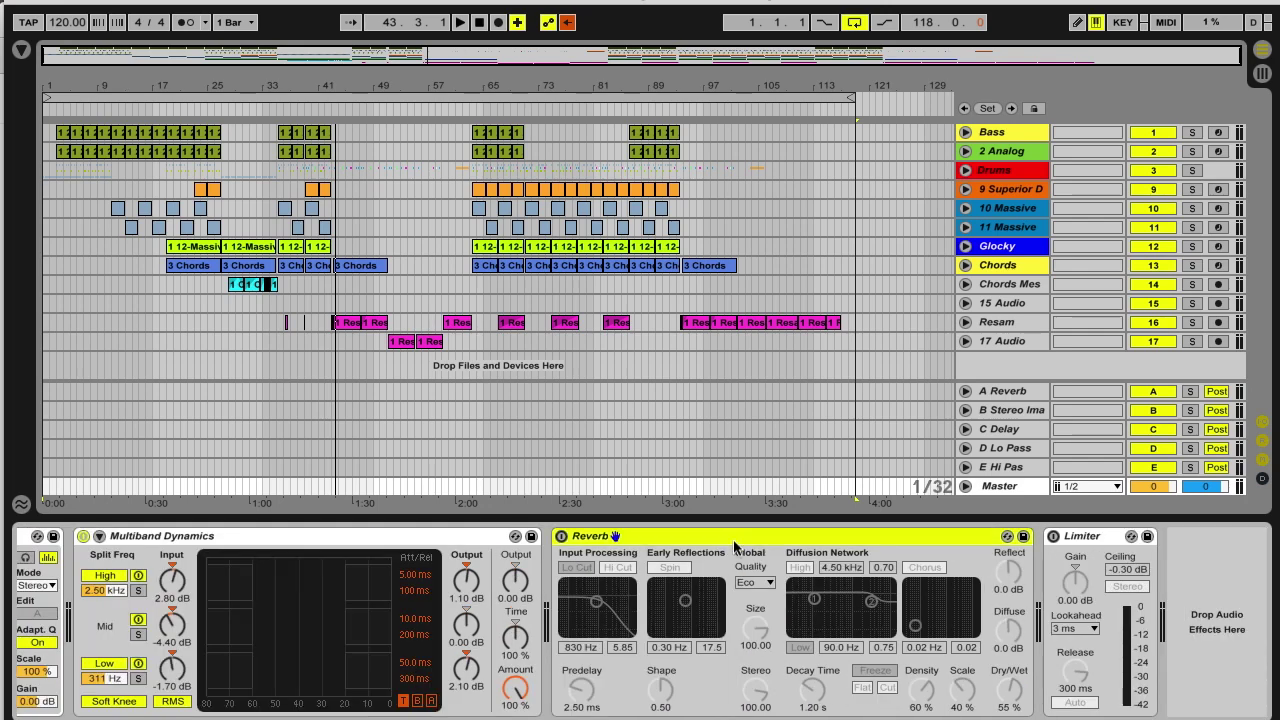
left_click(562, 537)
left_click(617, 567)
left_click(669, 567)
left_click(800, 567)
left_click(924, 567)
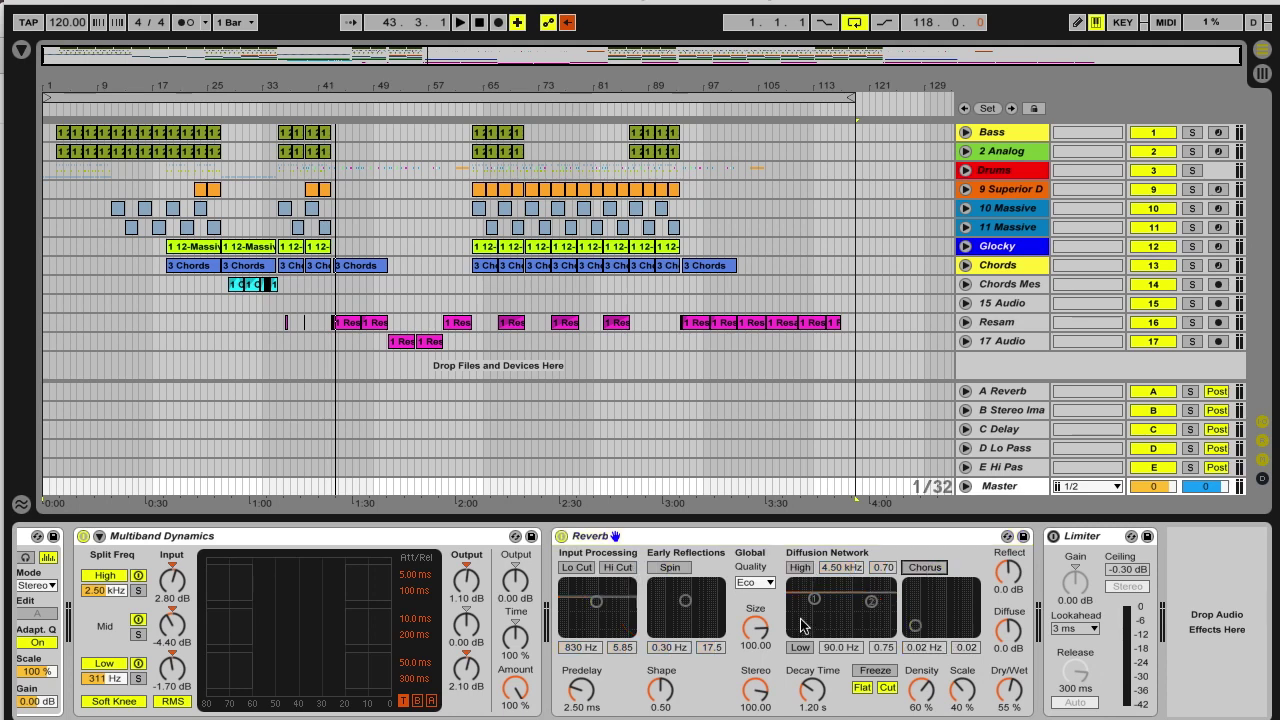
- Set the Reverb's size to 3.29 and its dry/wet to 11% while auditioning the track from about bar 35
left_click_drag(755, 627, 755, 688)
left_click_drag(1009, 689, 1009, 715)
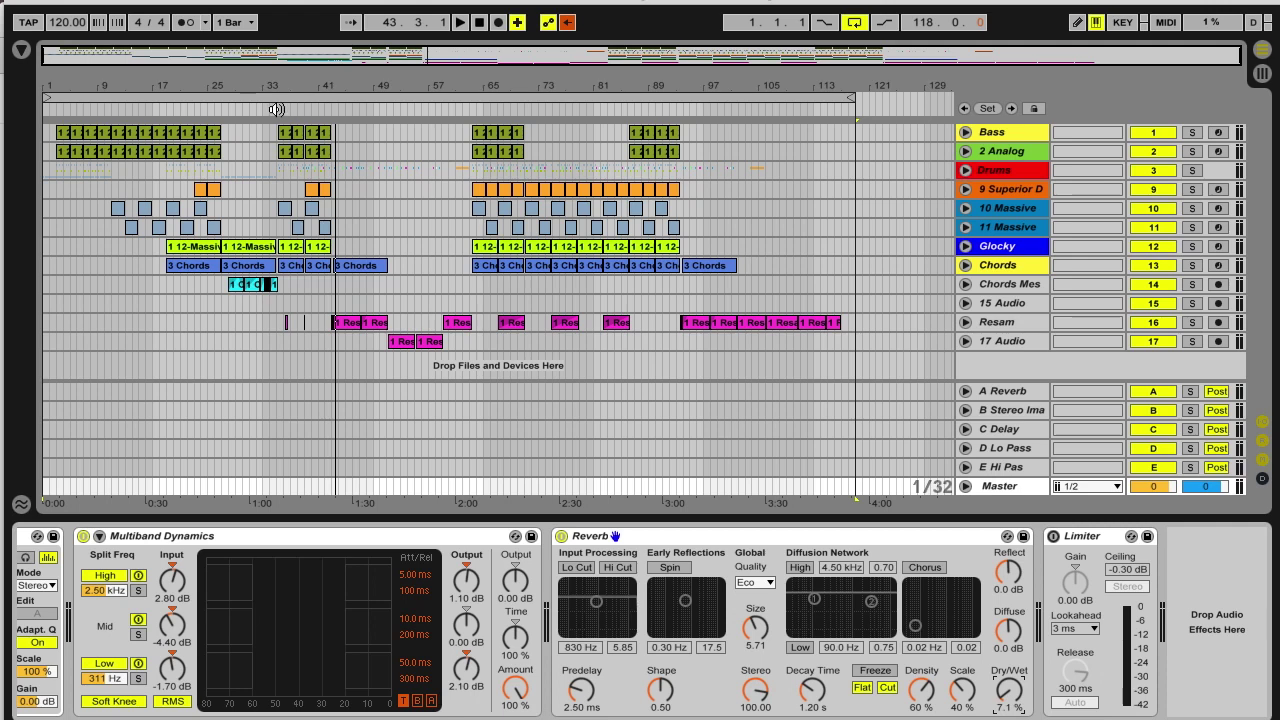
left_click(276, 109)
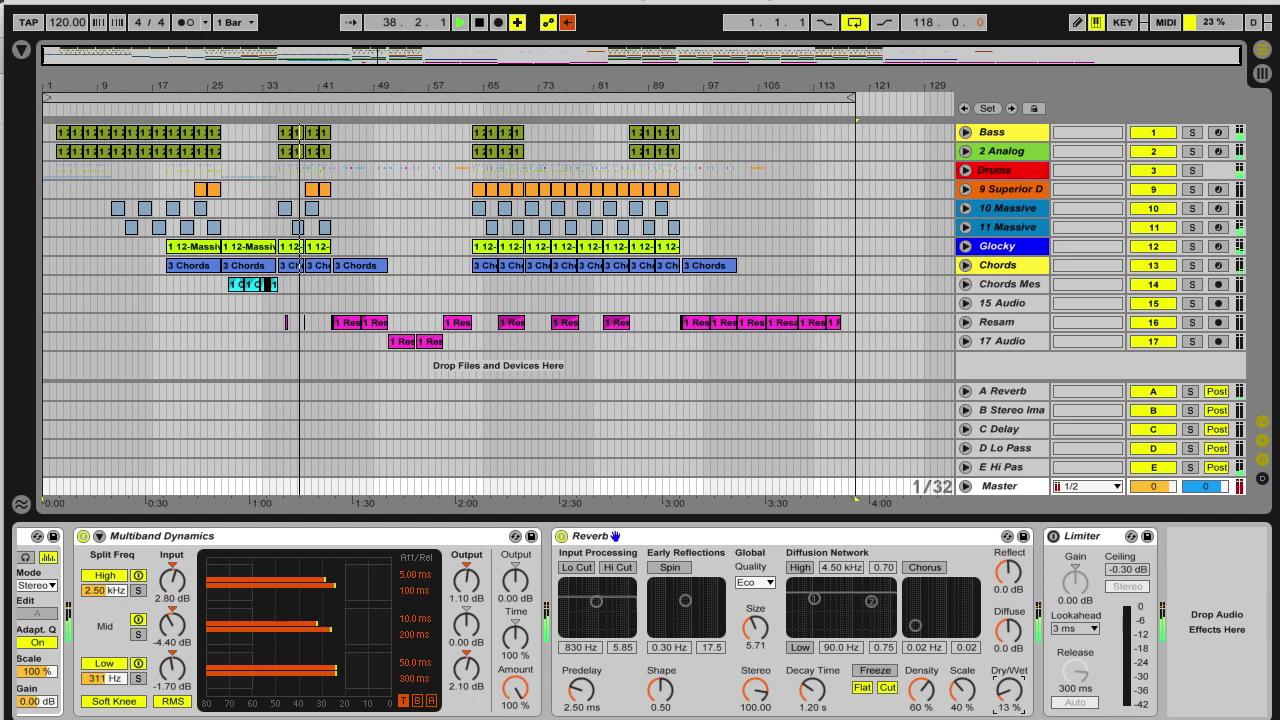
mouse_move(764, 630)
left_mouse_down()
mouse_move(764, 592)
mouse_move(764, 640)
left_mouse_up()
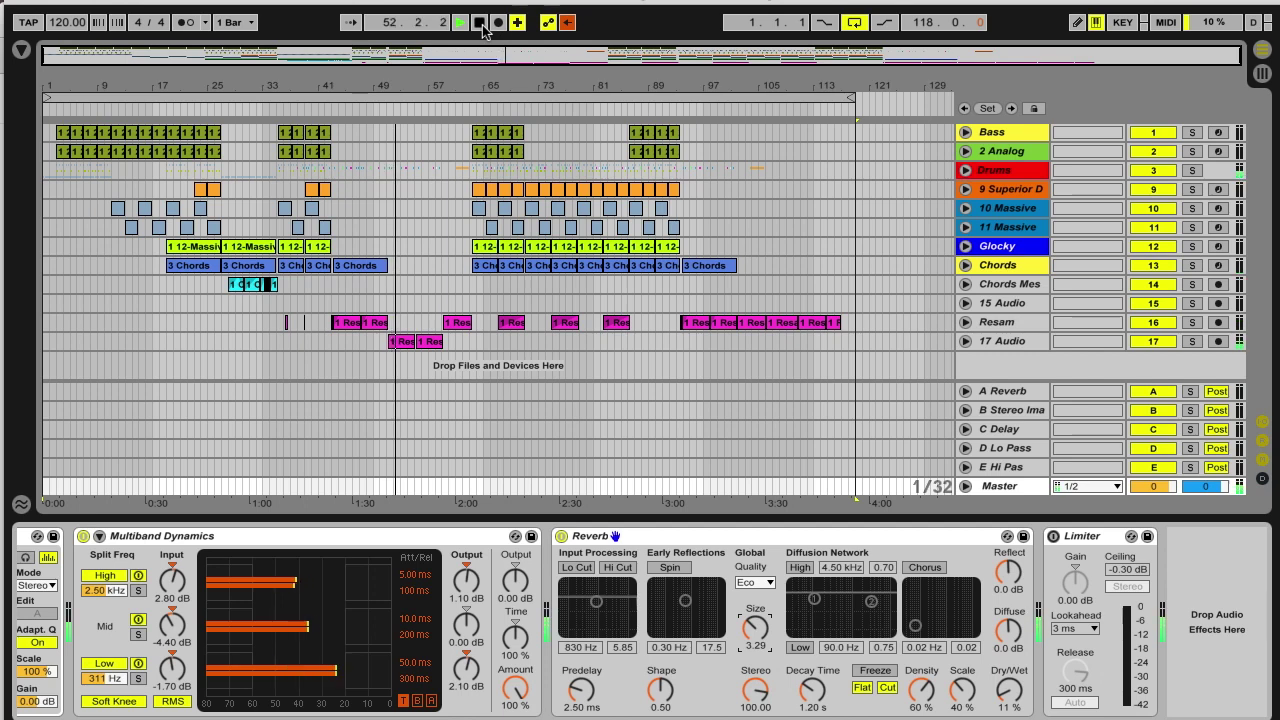
- Compare the track with the Reverb bypassed and active, leave it on, and stop playback
left_click(563, 537)
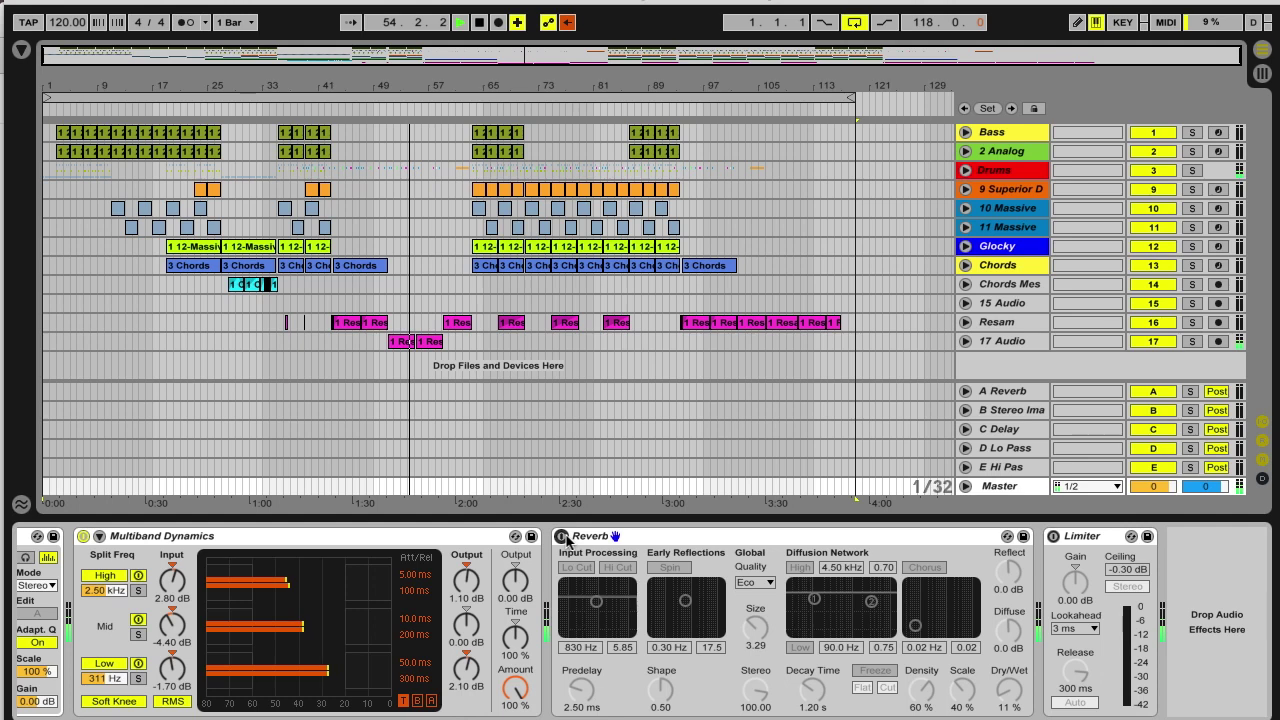
left_click(563, 537)
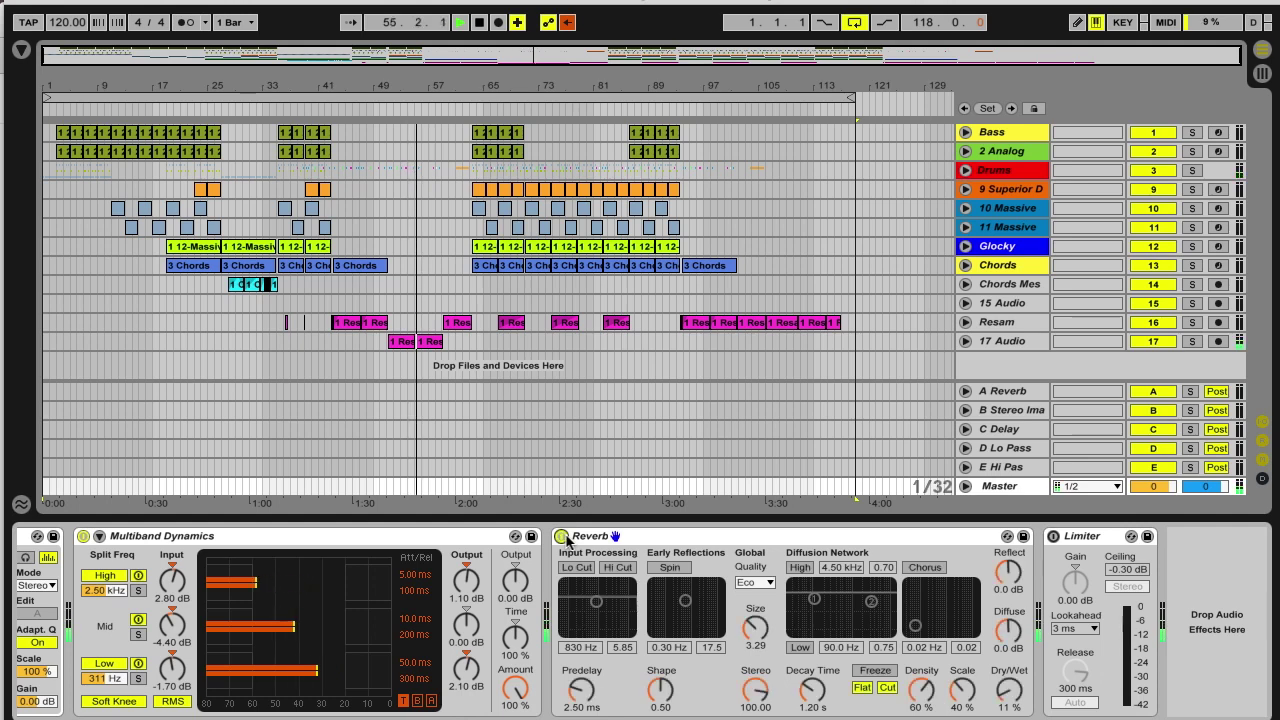
left_click(562, 537)
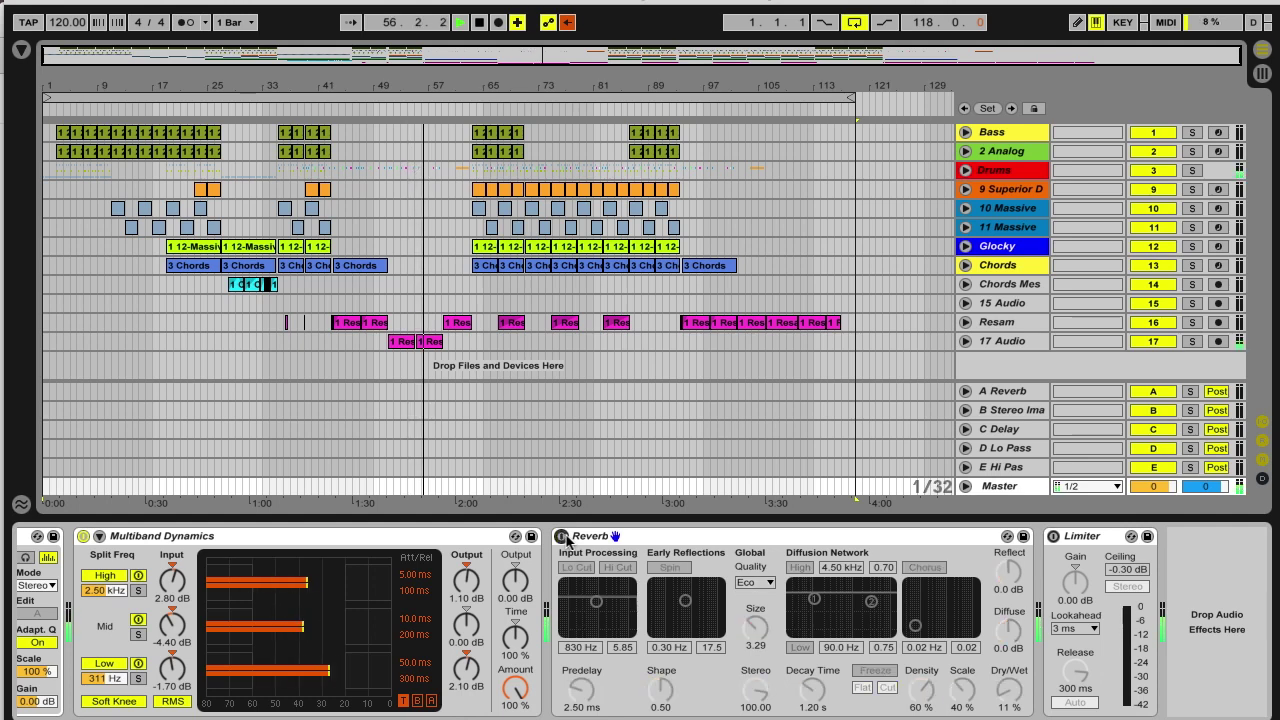
left_click(562, 537)
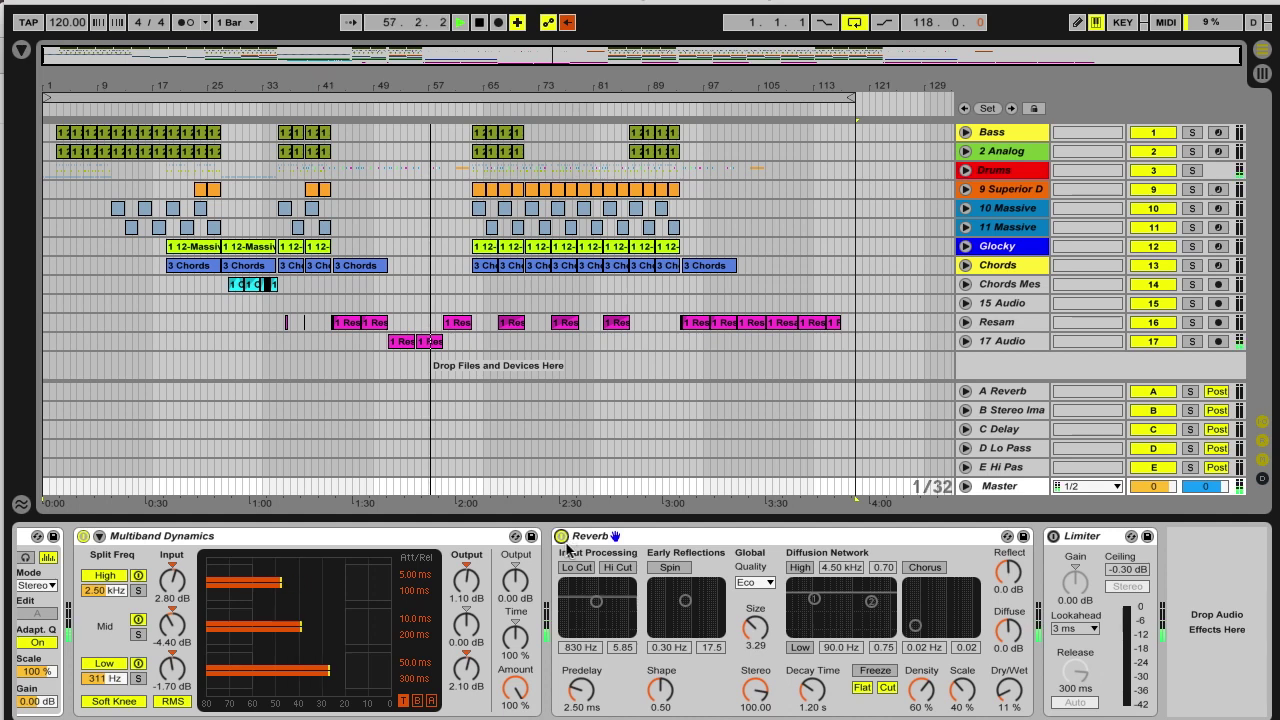
left_click(480, 23)
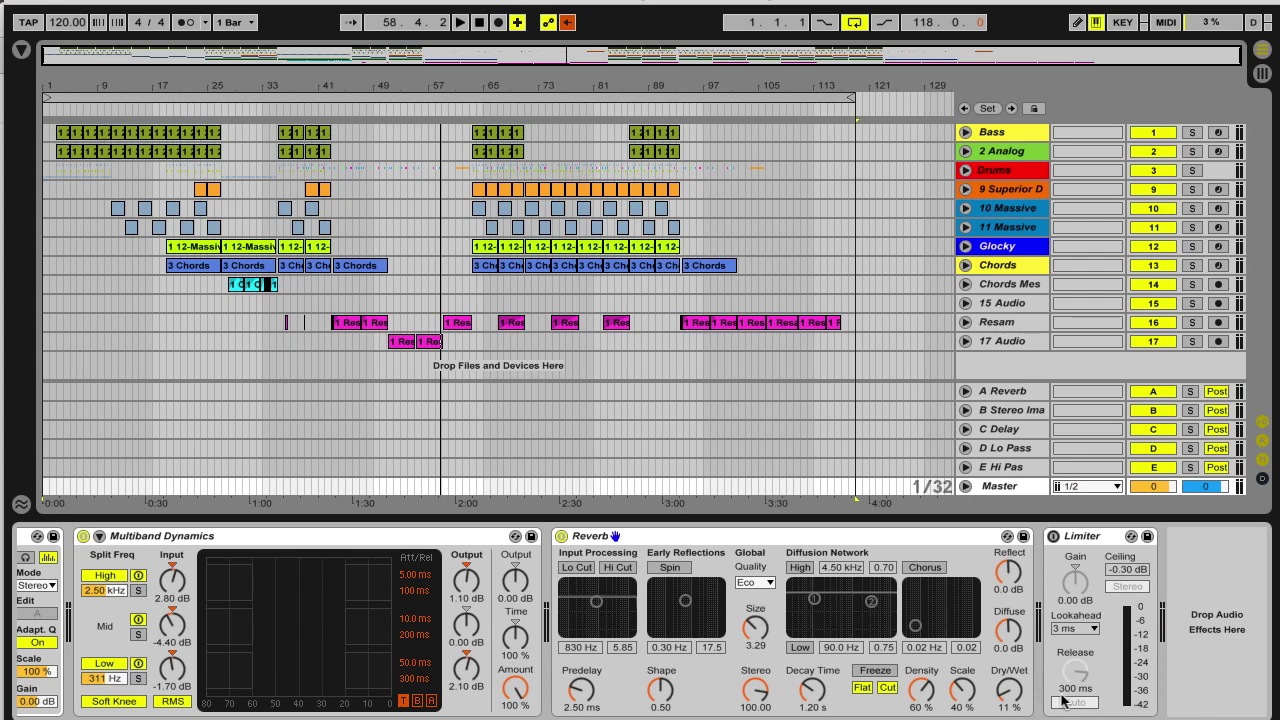
- In the Session View, add an Auto Pan with the amount at 100% to the B Stereo Imager return, and hide the browser
scroll(600, 620, "left", 5)
scroll(600, 620, "right", 5)
left_click(1264, 78)
left_click(798, 66)
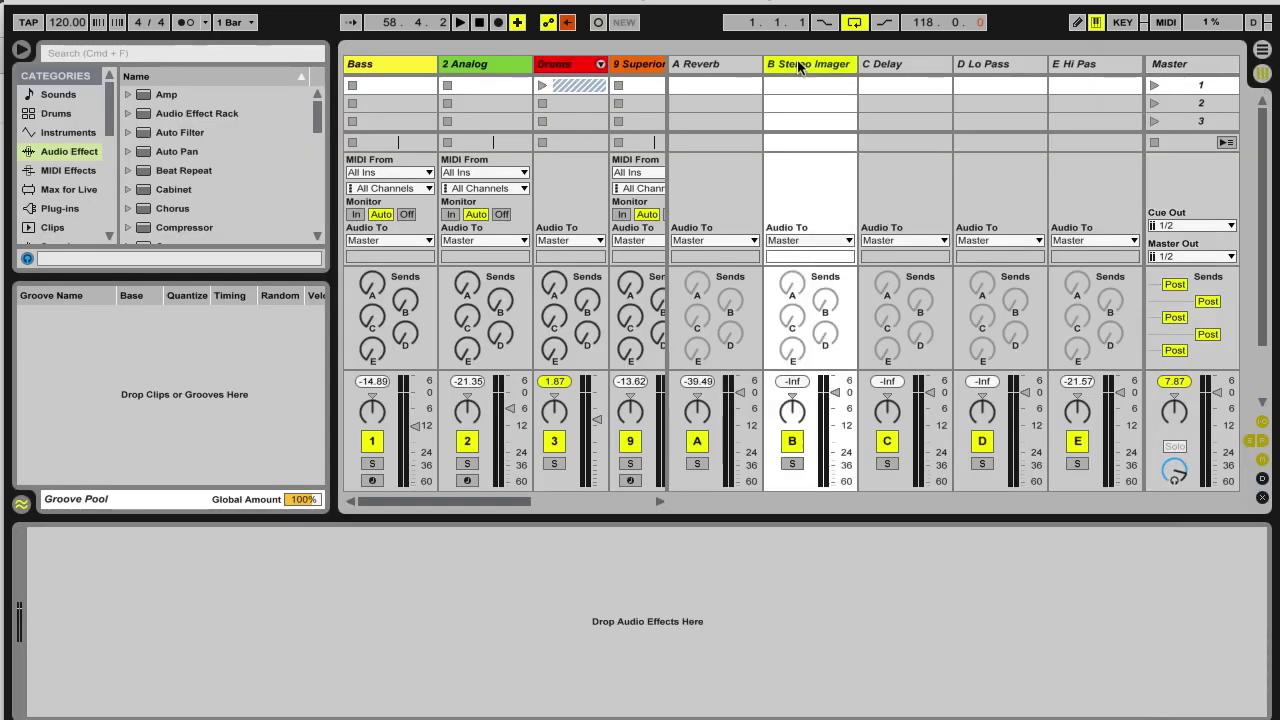
left_click_drag(168, 155, 791, 68)
left_click_drag(62, 640, 62, 545)
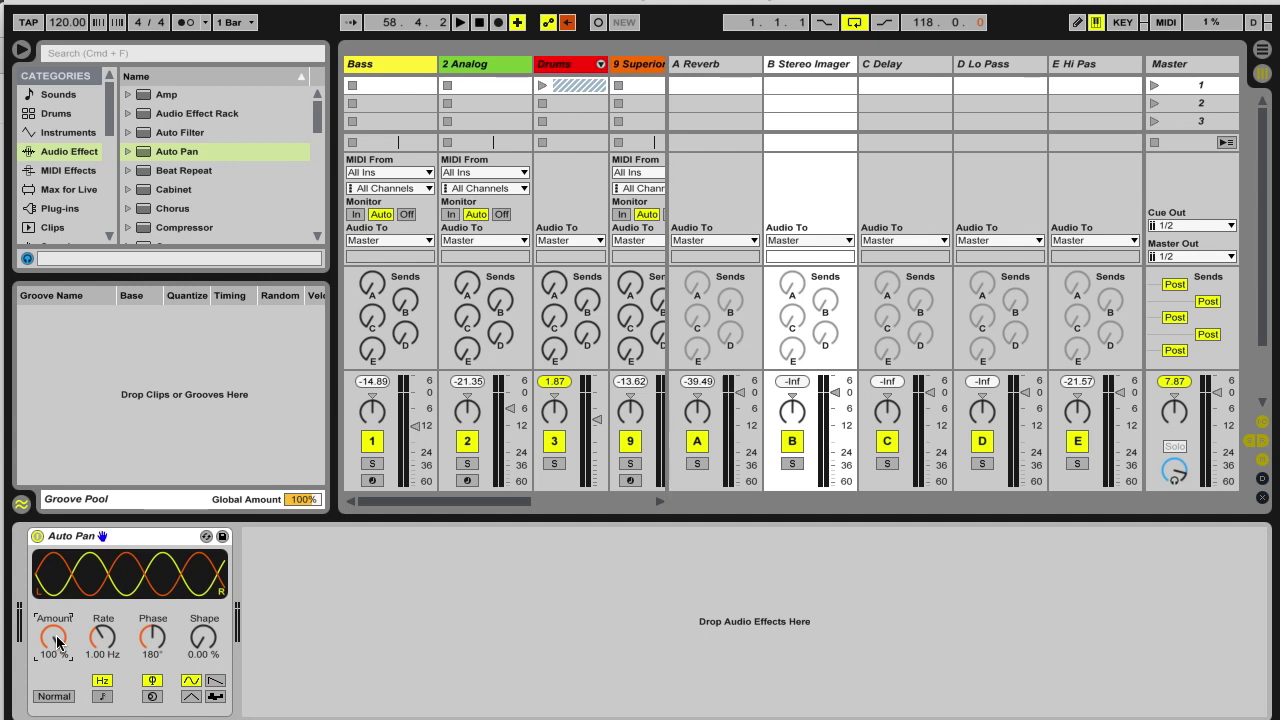
left_click(22, 49)
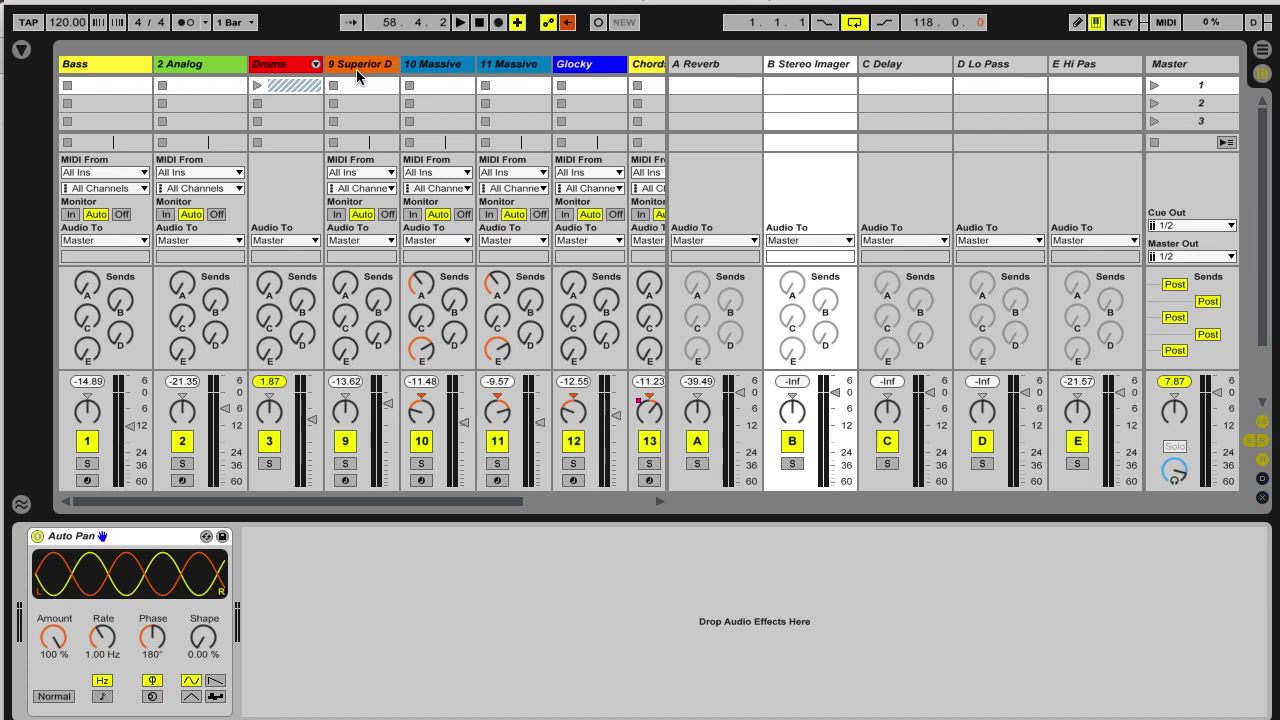
- Audition the Drums group's first clip slot, stop playback, and unfold the group into its individual tracks
left_click(257, 85)
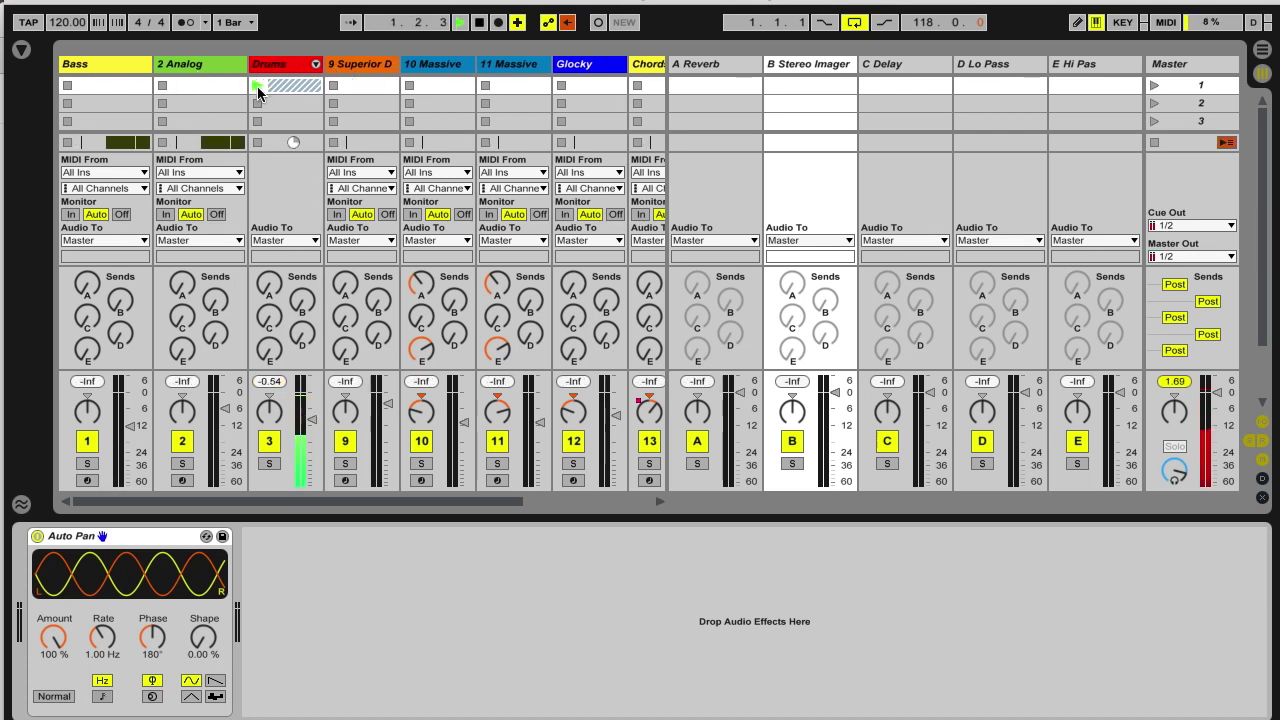
left_click(258, 103)
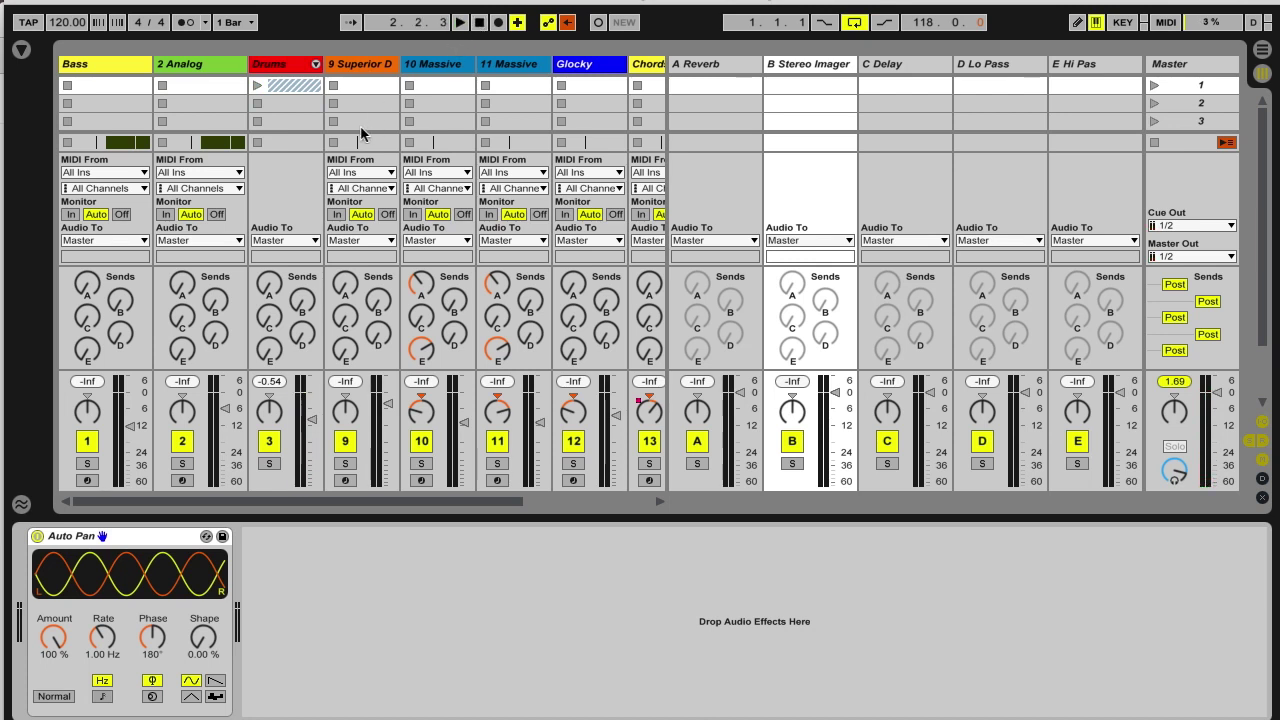
left_click(316, 66)
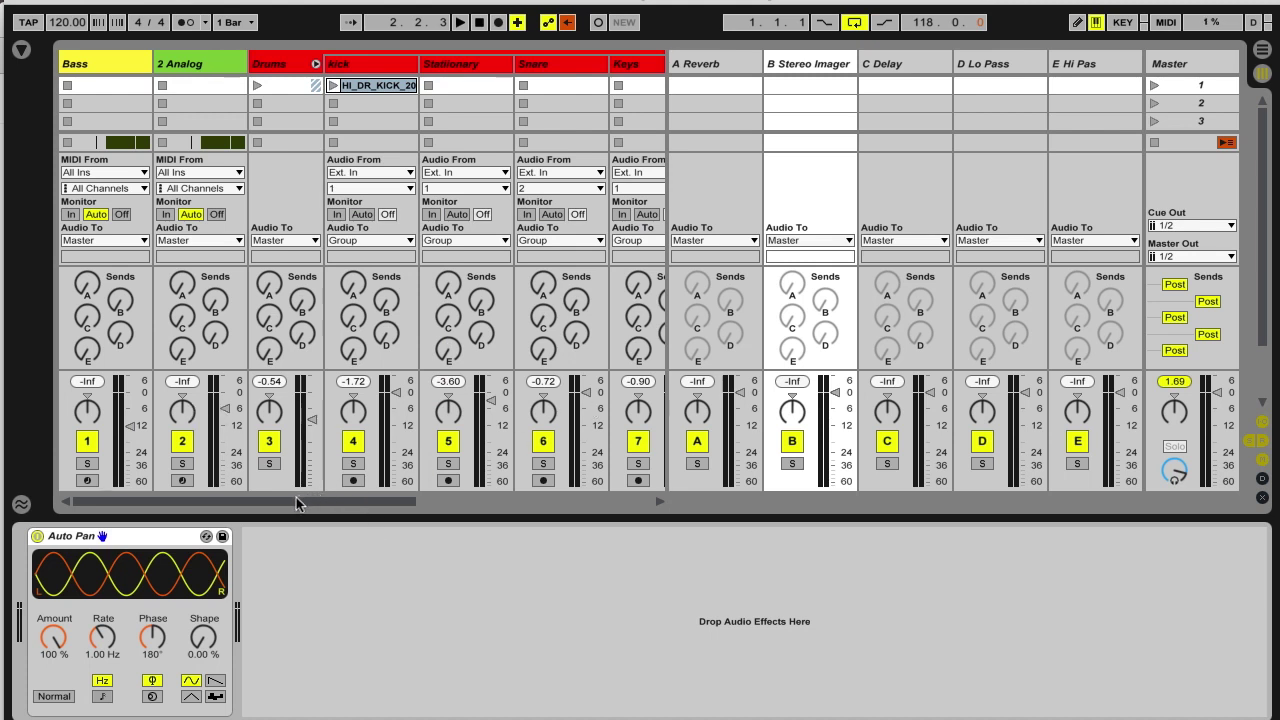
left_click_drag(296, 503, 349, 507)
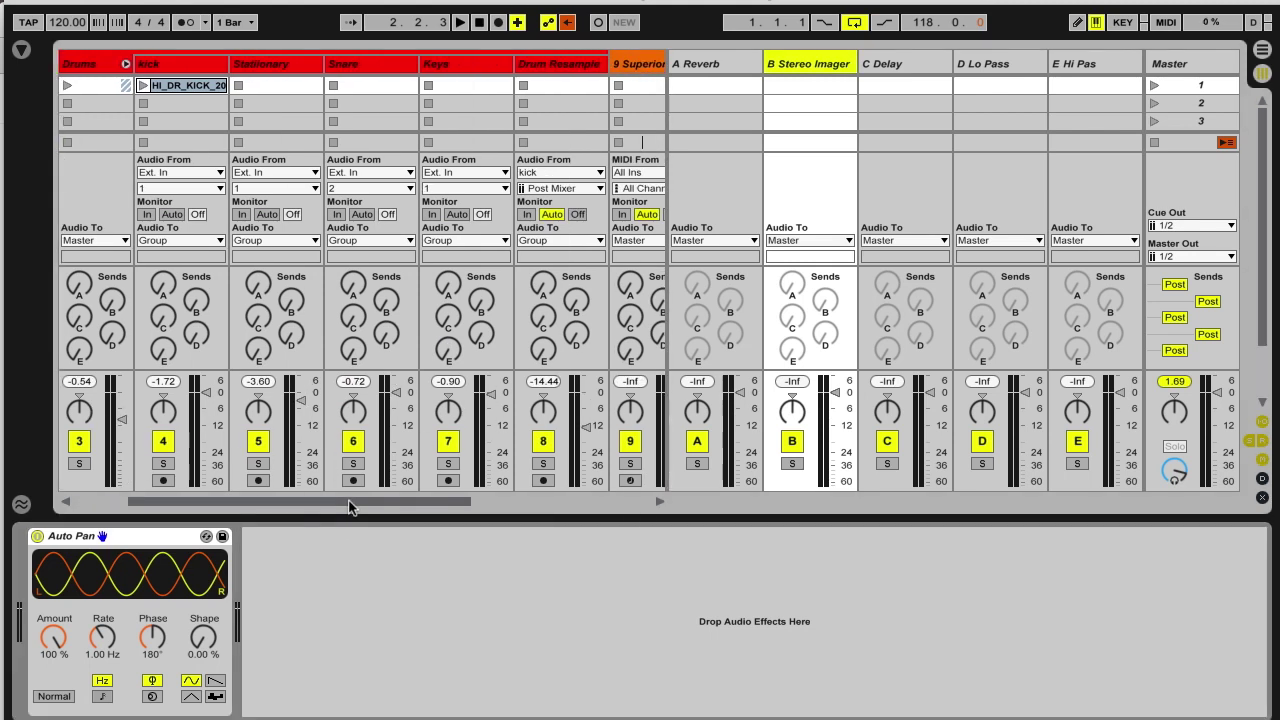
- Raise send B to its maximum on the Stationary, Keys and Drum Resample tracks, leaving Snare's send B off
left_click(291, 306)
mouse_move(386, 300)
left_mouse_down()
mouse_move(386, 288)
mouse_move(386, 320)
left_mouse_up()
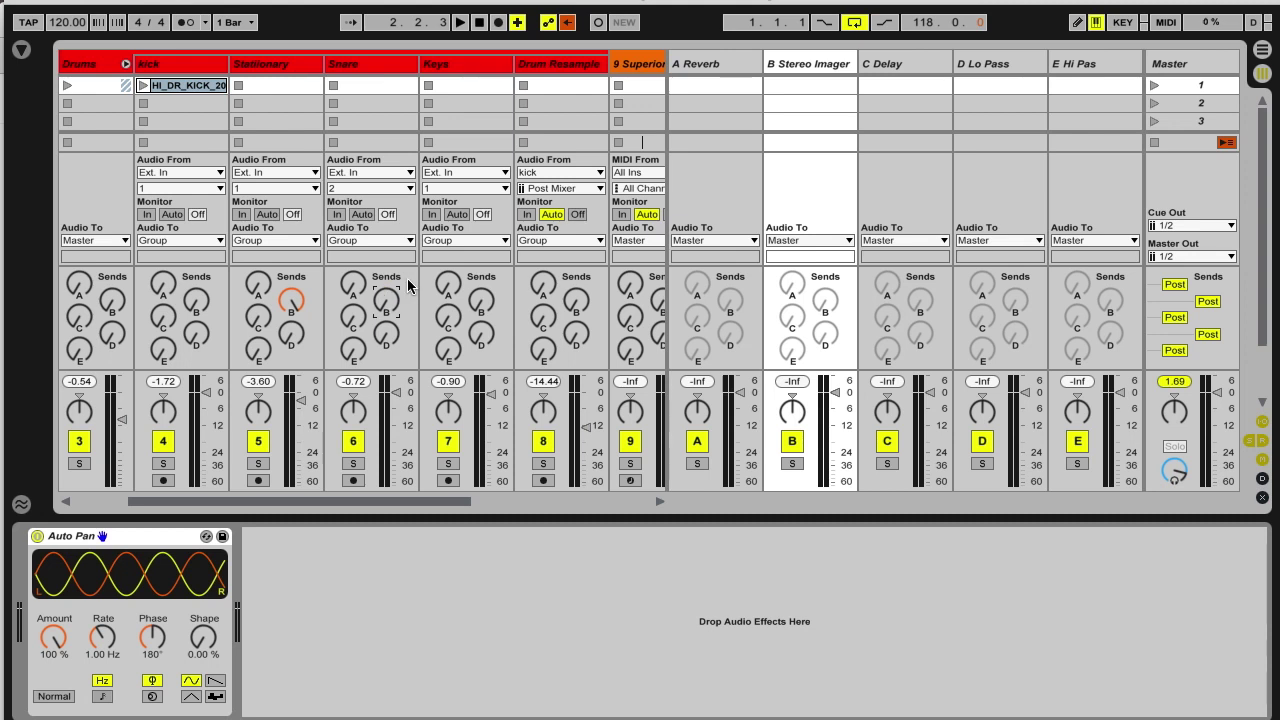
left_click_drag(481, 302, 481, 288)
left_click_drag(400, 500, 445, 502)
left_click_drag(424, 302, 424, 286)
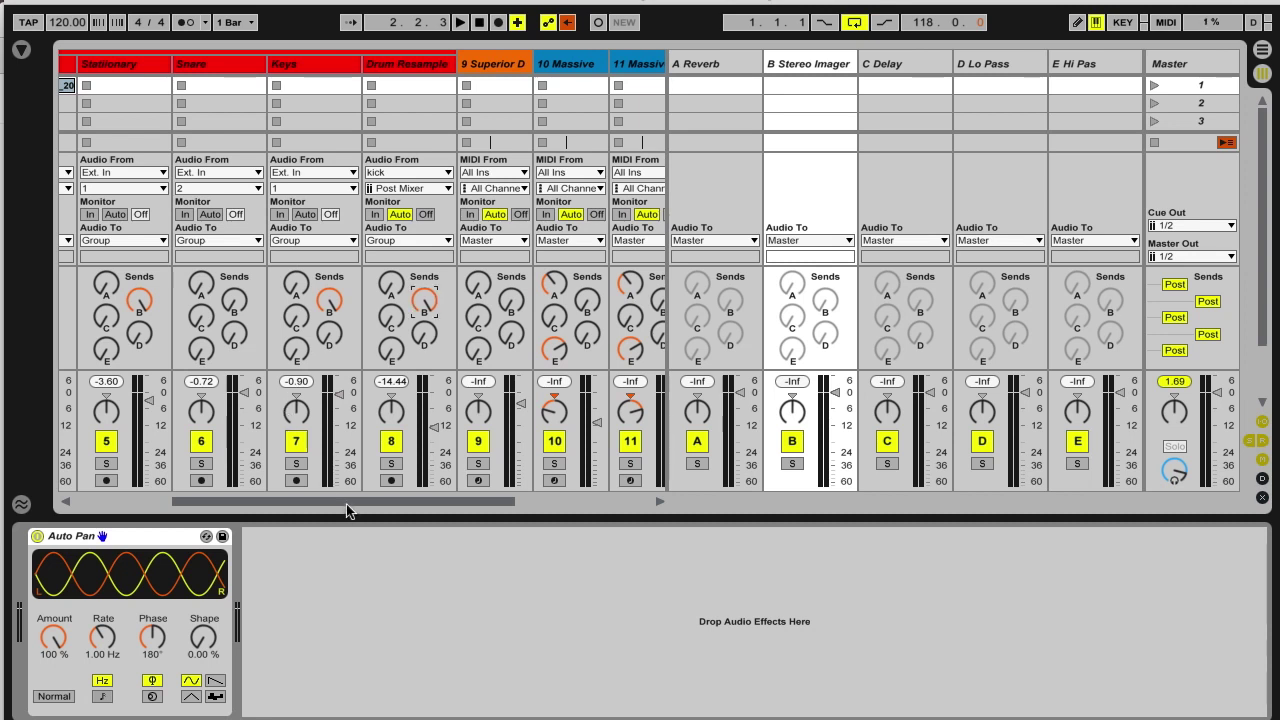
left_click_drag(347, 504, 376, 504)
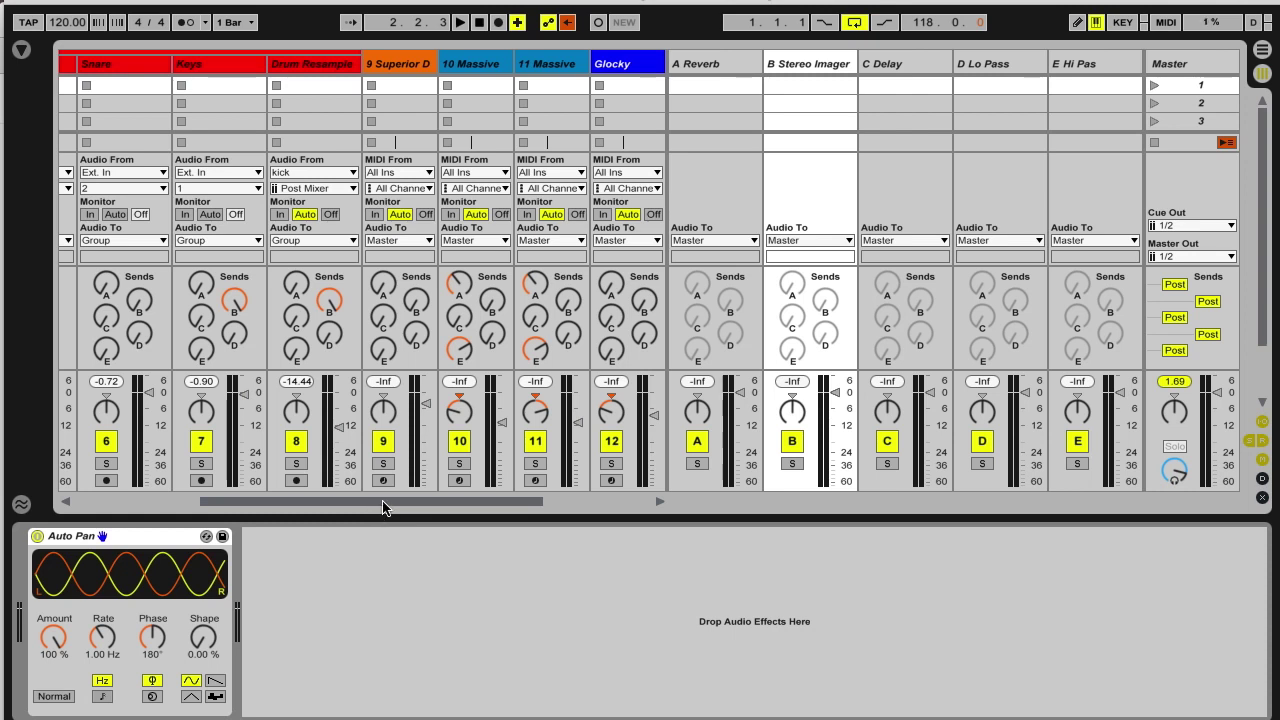
left_click_drag(383, 505, 394, 505)
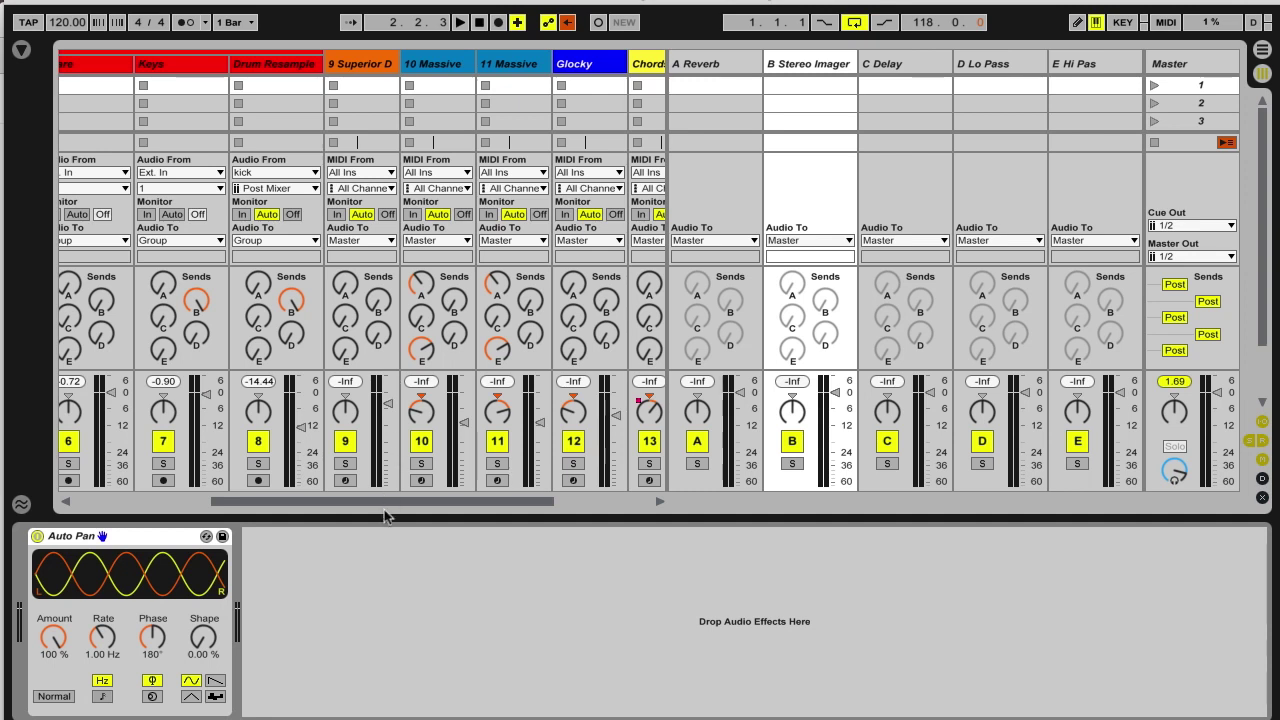
left_click_drag(384, 502, 397, 501)
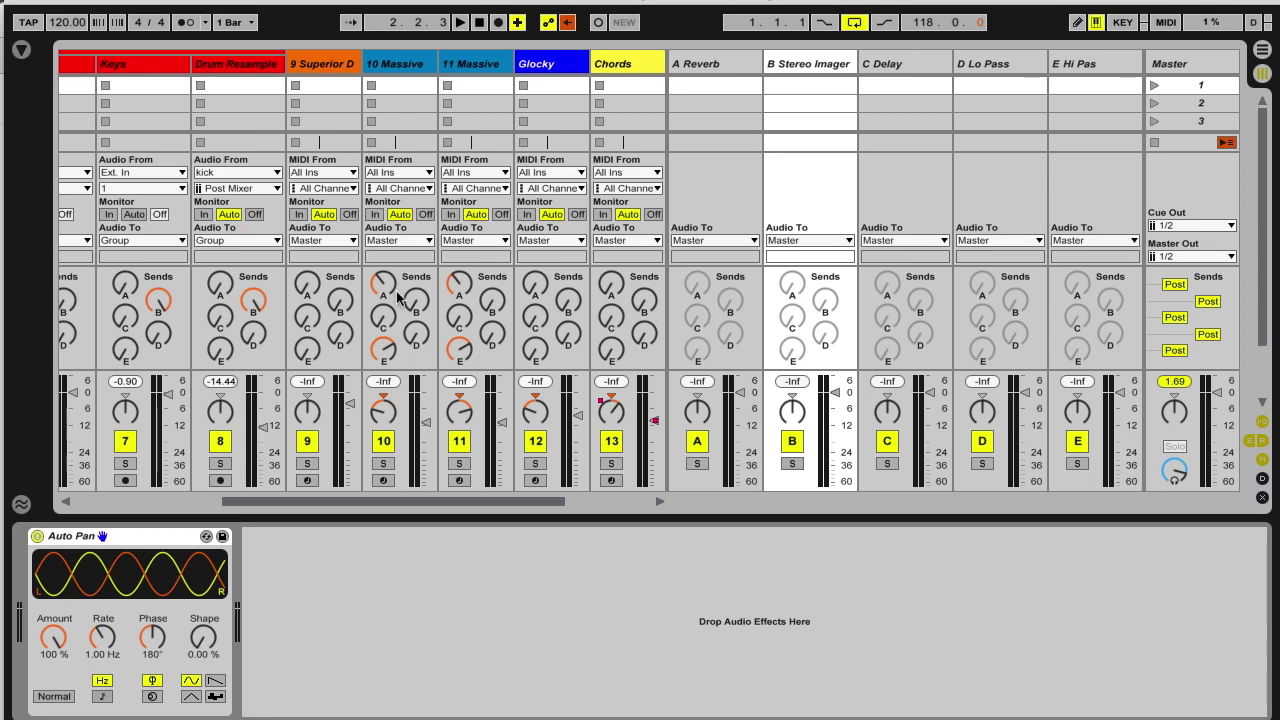
- Raise send B to its maximum on the 10 Massive, 11 Massive, Glocky, Chords, Chords Mess and 15 Audio tracks
left_click_drag(416, 300, 416, 285)
left_click(493, 303)
left_click_drag(567, 308, 567, 286)
left_click_drag(467, 501, 550, 500)
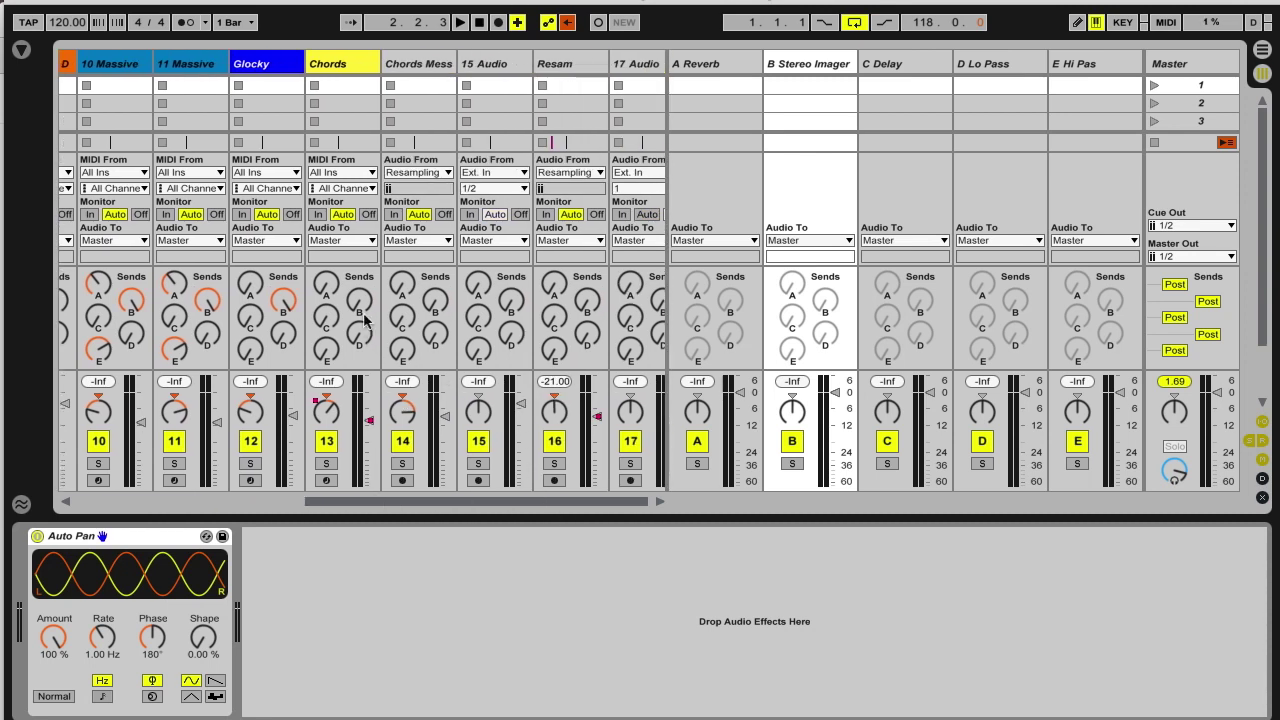
left_click_drag(360, 308, 360, 294)
left_click_drag(436, 310, 436, 292)
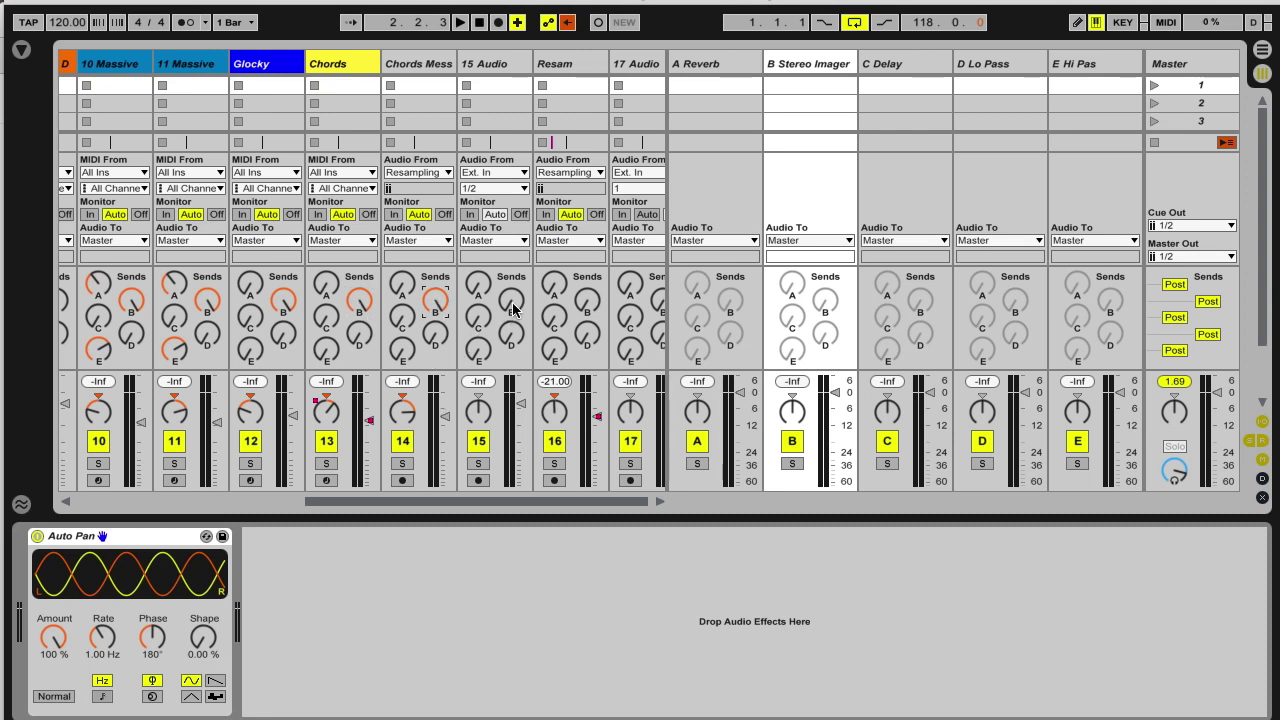
left_click_drag(513, 310, 513, 298)
scroll(540, 496, "right", 1)
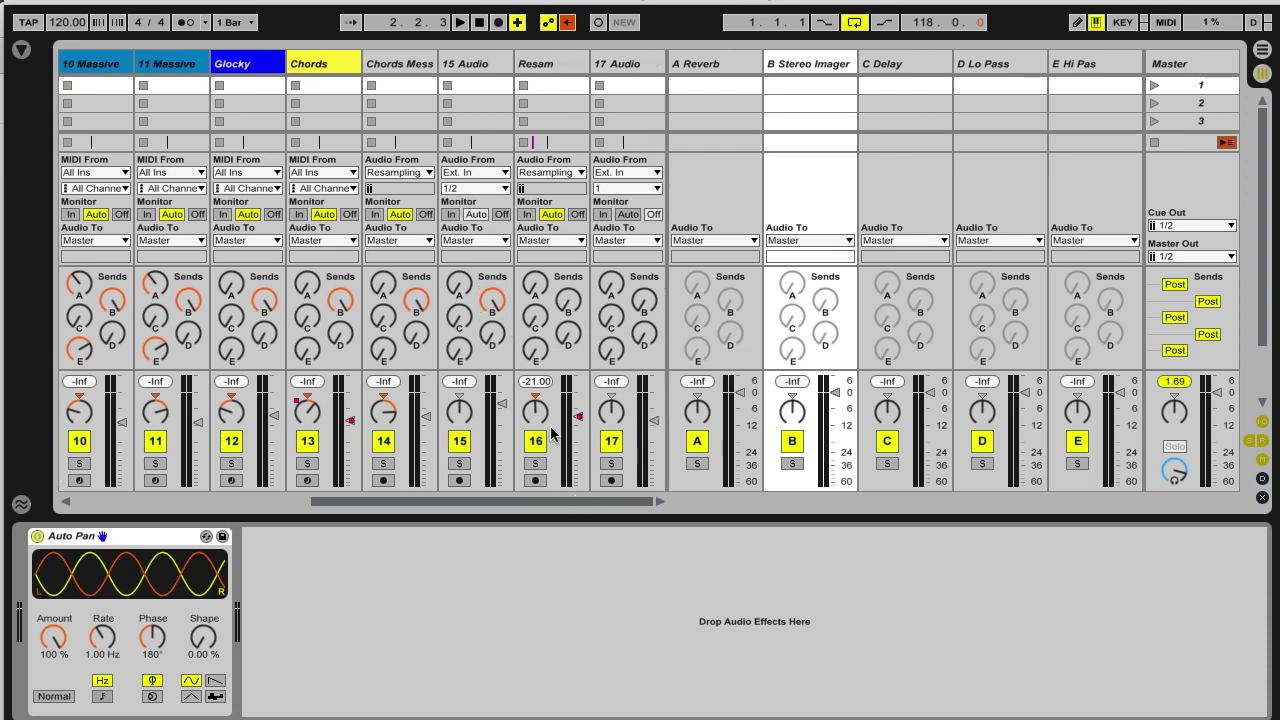
left_click_drag(497, 500, 178, 512)
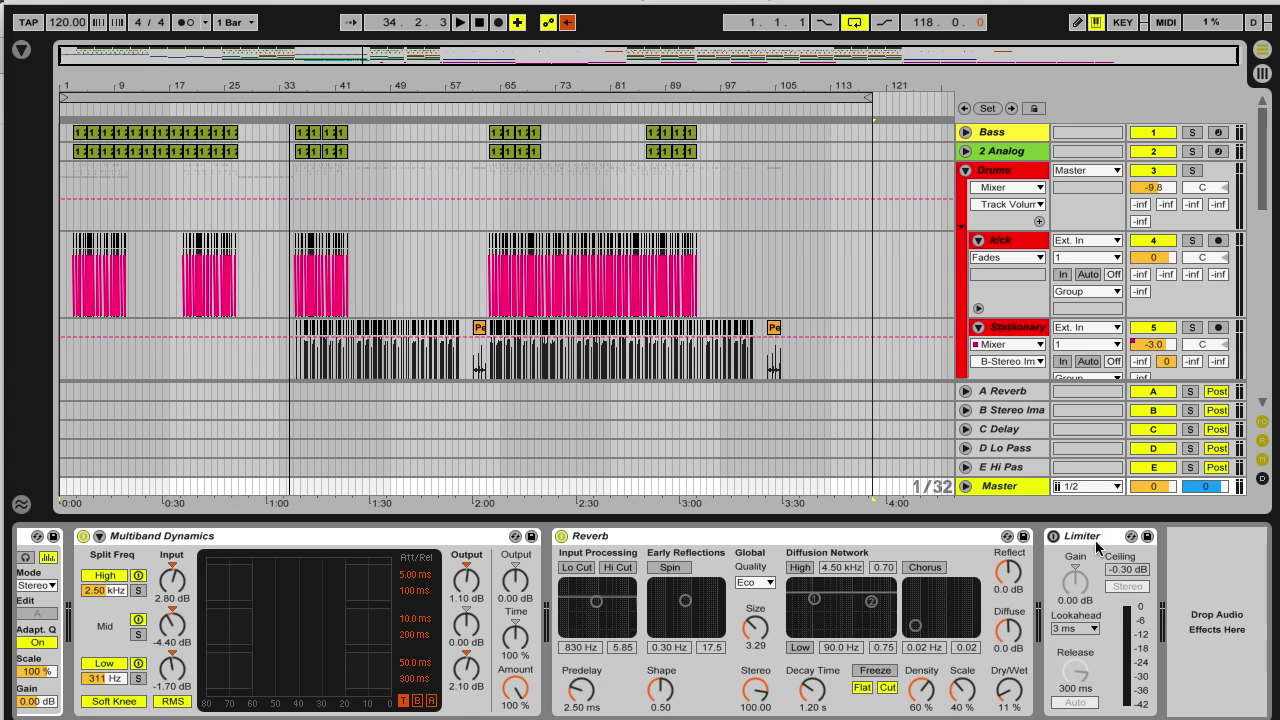
- Turn on the Limiter on the Master track and set its ceiling to -0.38 dB
left_click(1097, 541)
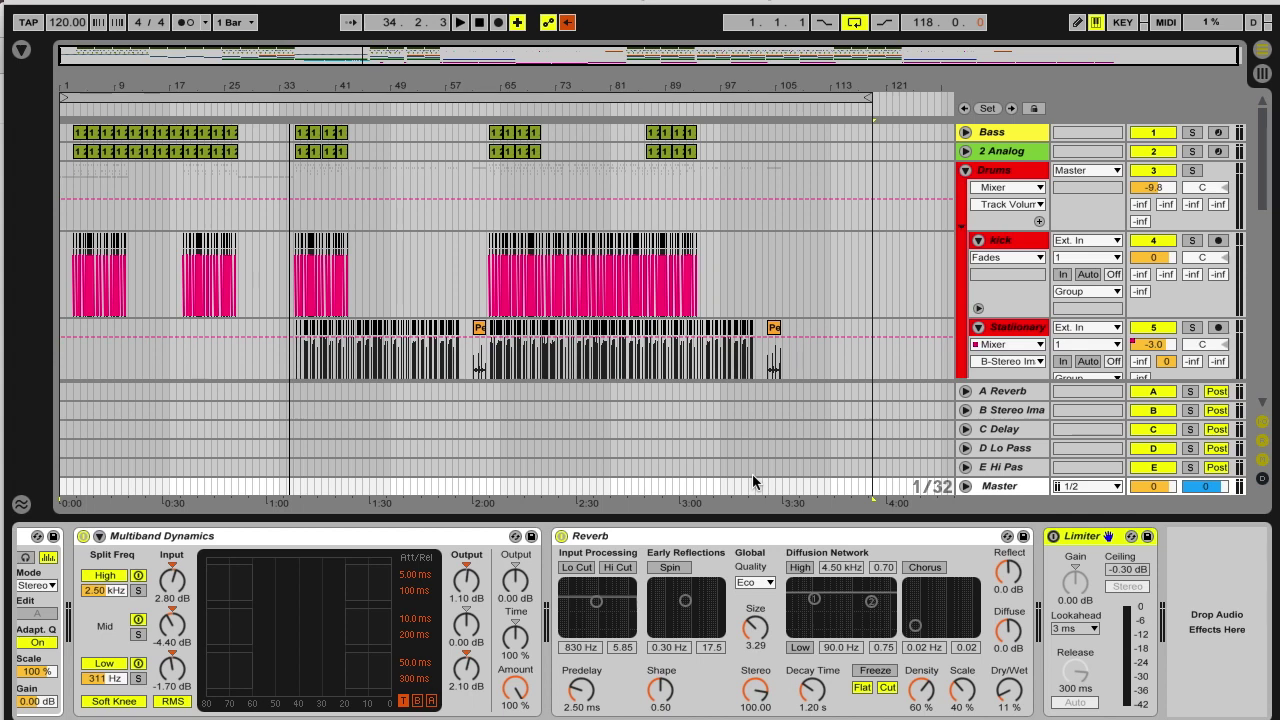
left_click(1054, 536)
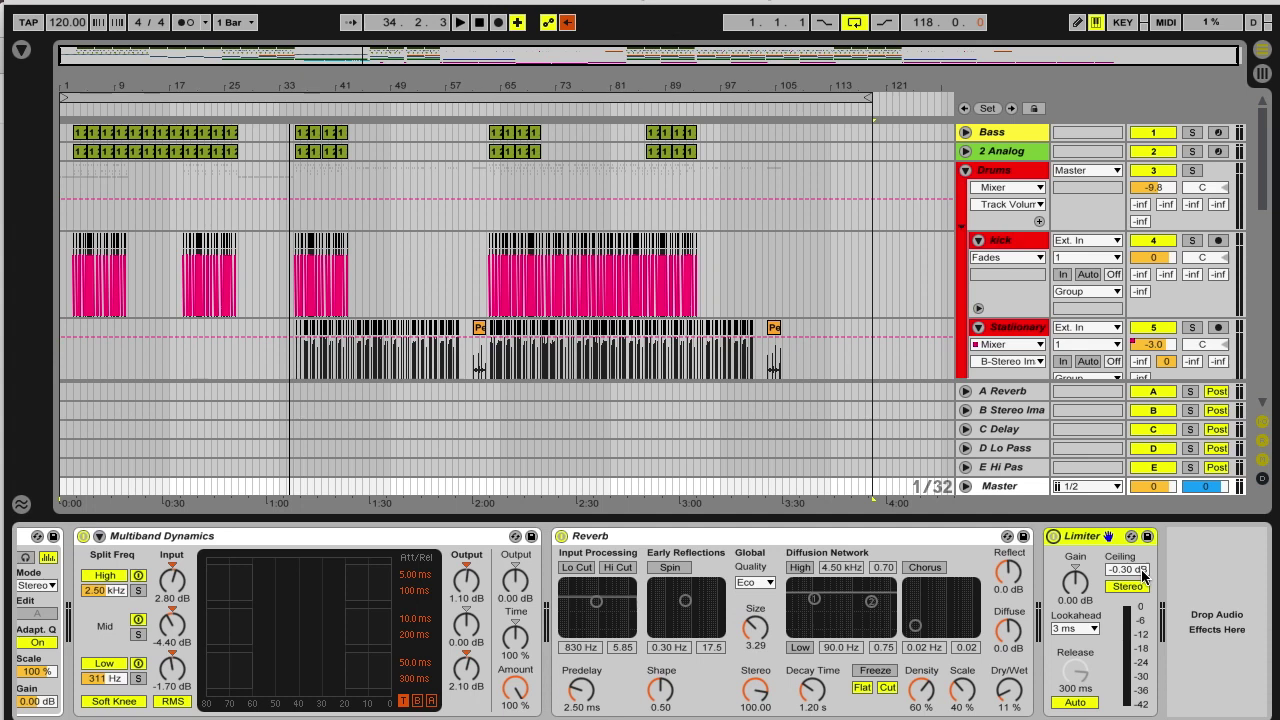
left_click_drag(1143, 577, 1143, 560)
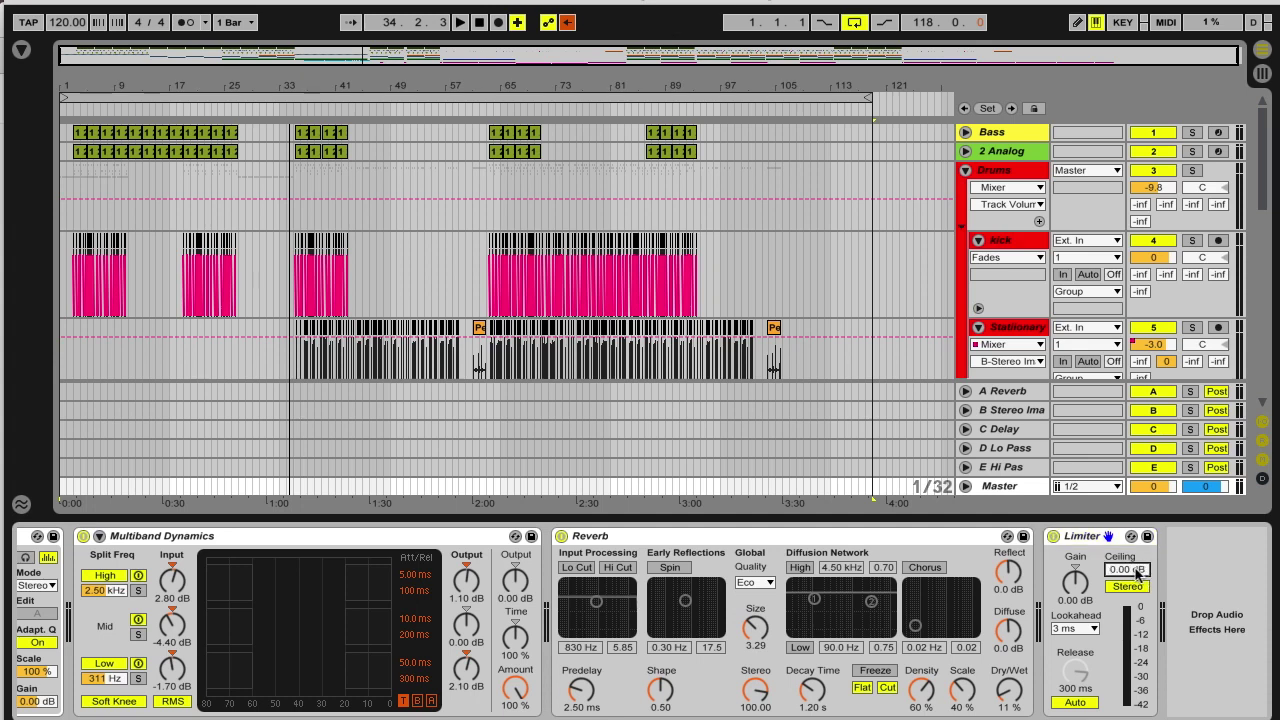
left_click_drag(1136, 574, 1136, 600)
- Play the track from about bar 34 while adjusting the Limiter's gain, stop playback, and bring the gain down to 3.80 dB
left_click(293, 109)
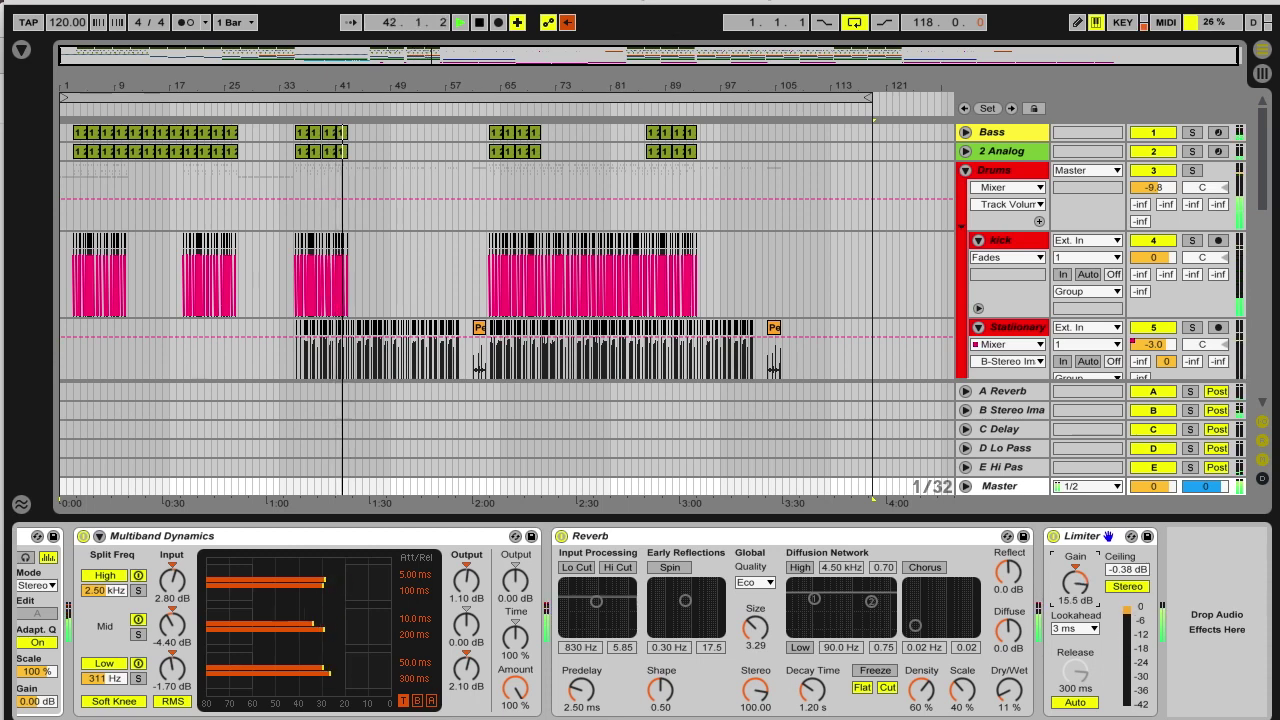
left_click_drag(1073, 590, 1073, 599)
key("space")
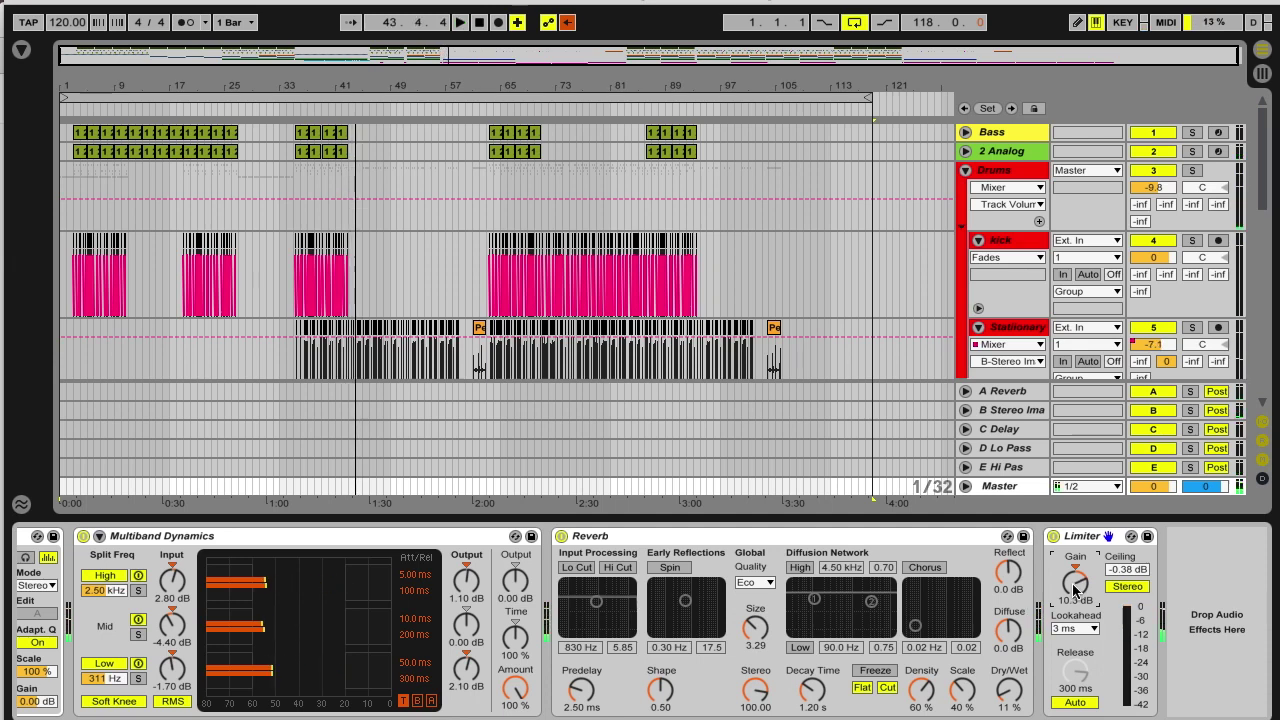
left_click_drag(1075, 590, 1075, 593)
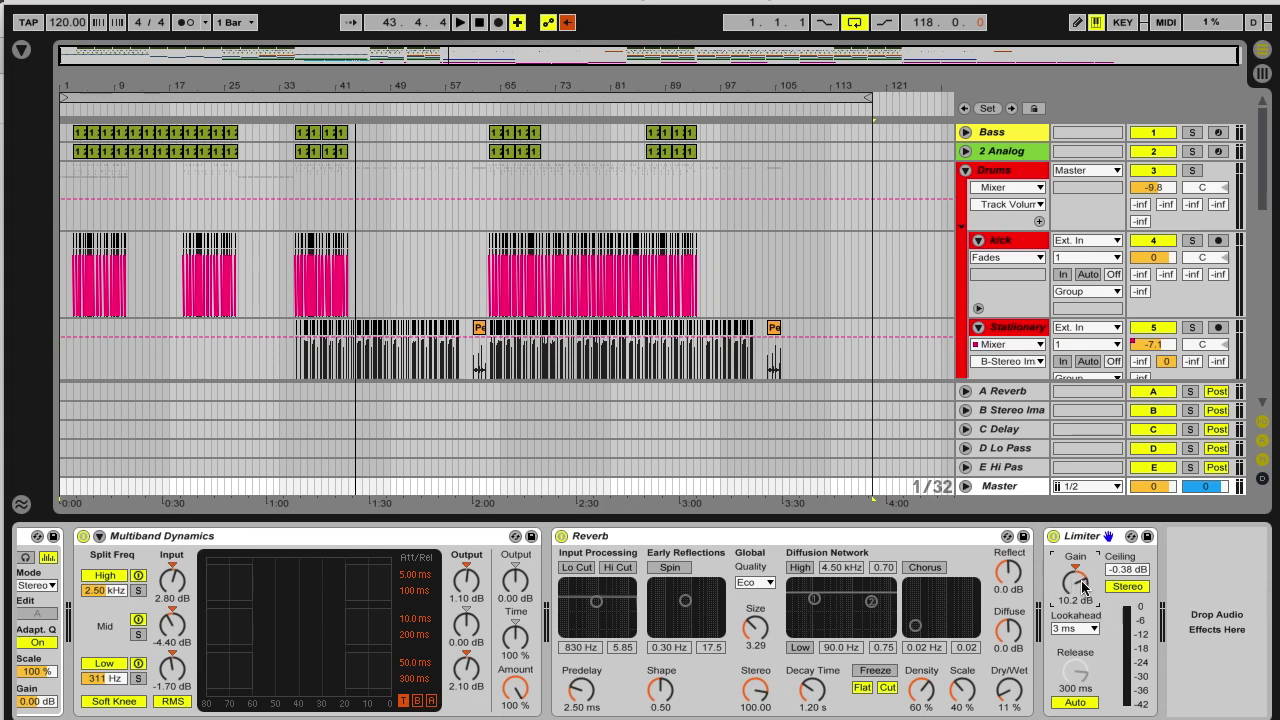
left_click_drag(1082, 587, 1082, 592)
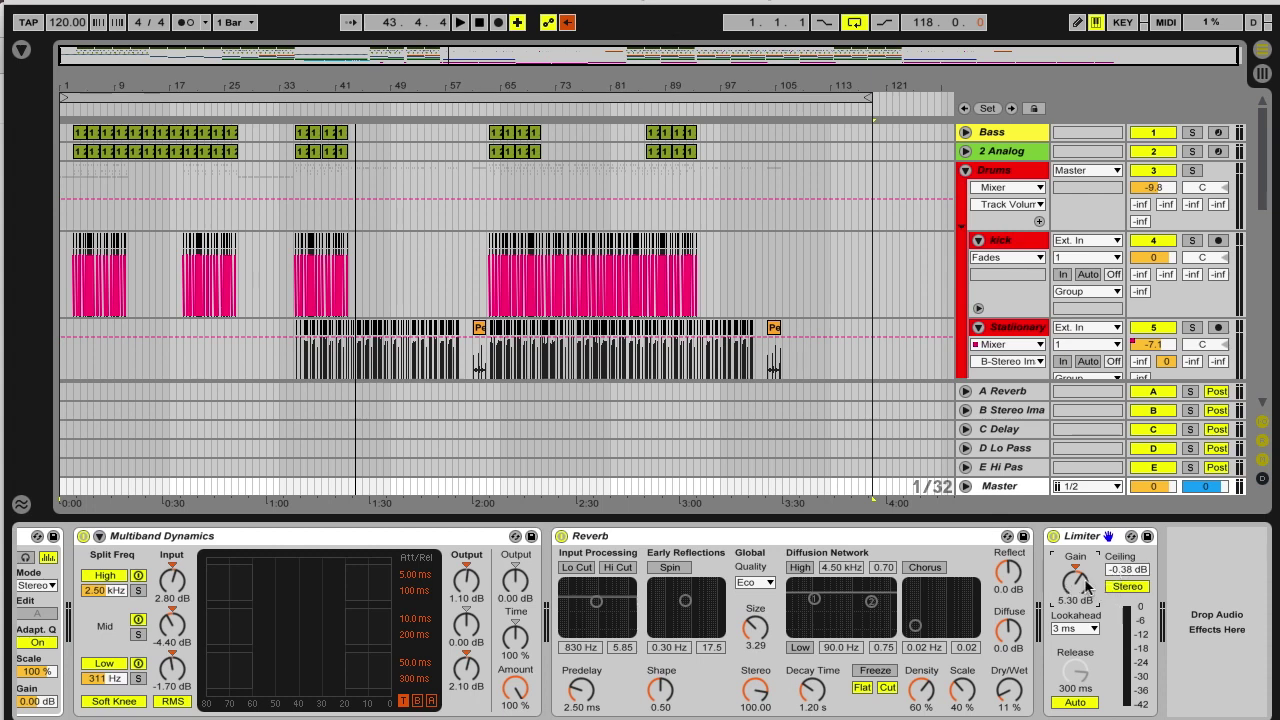
left_click_drag(1087, 588, 1087, 598)
- Play from about bar 34 and compare the track with the Limiter bypassed and active, leaving it on
left_click(289, 108)
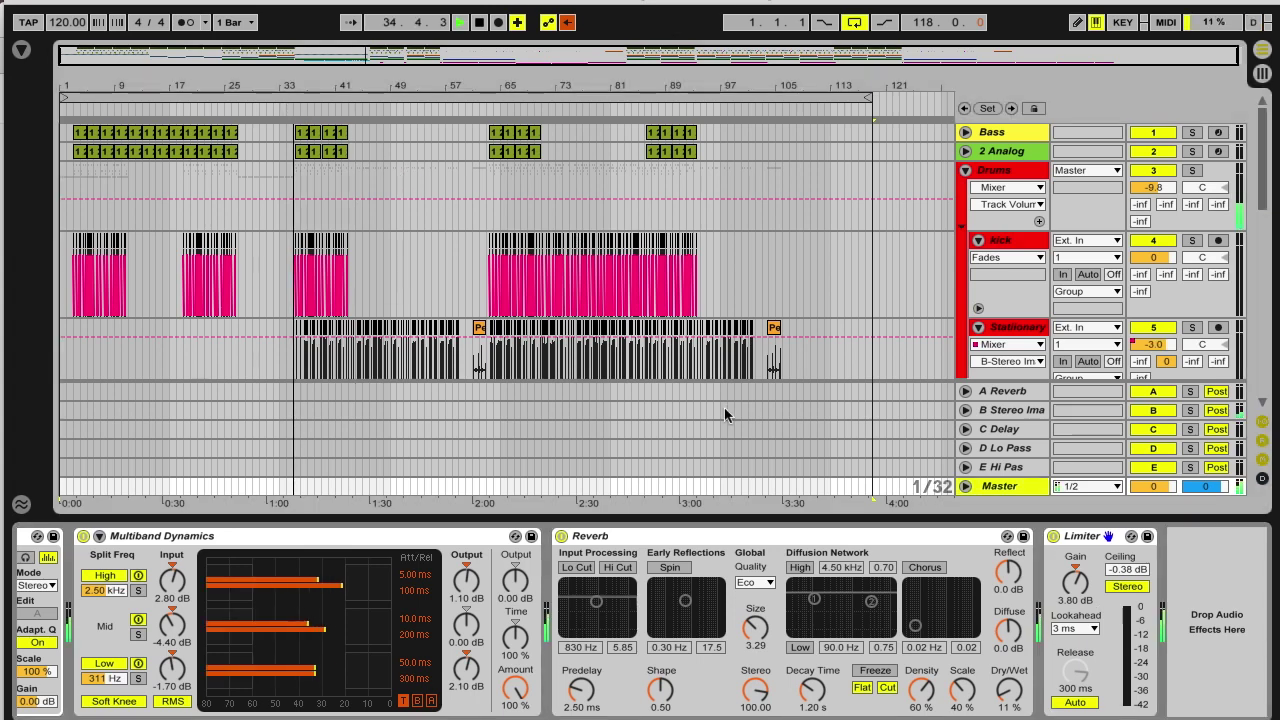
left_click(1053, 537)
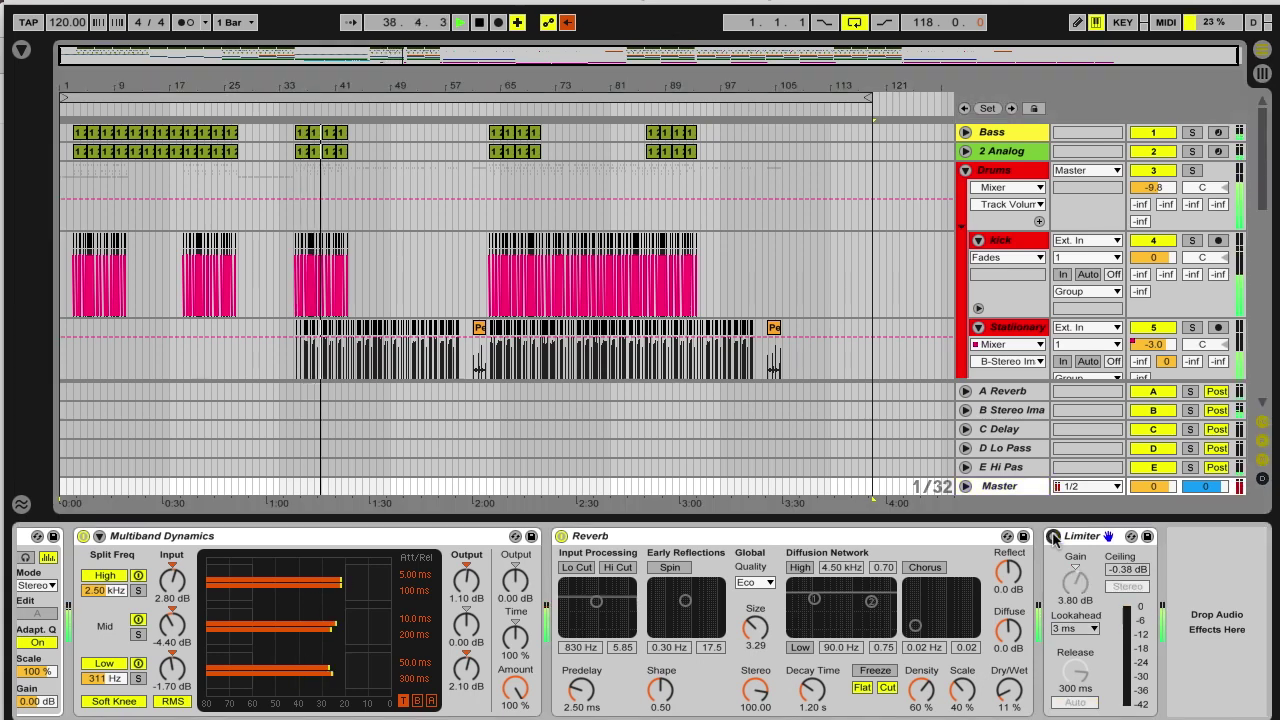
left_click(1053, 537)
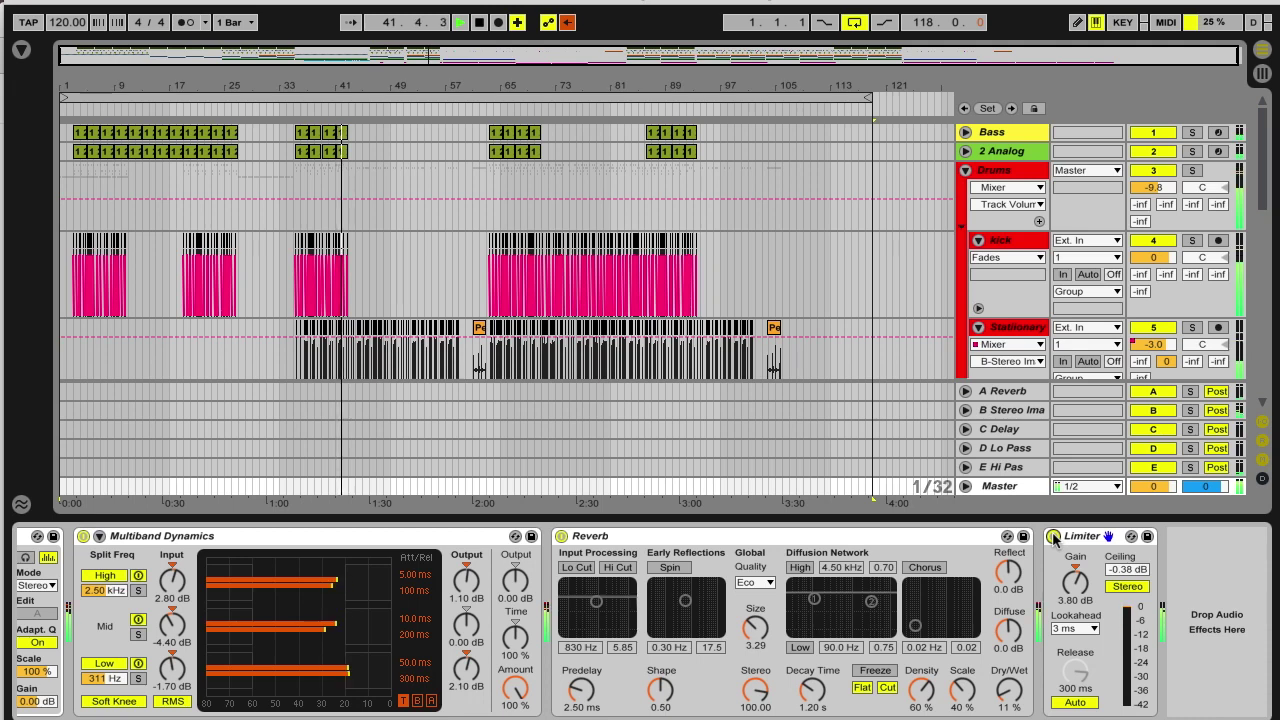
left_click(1053, 537)
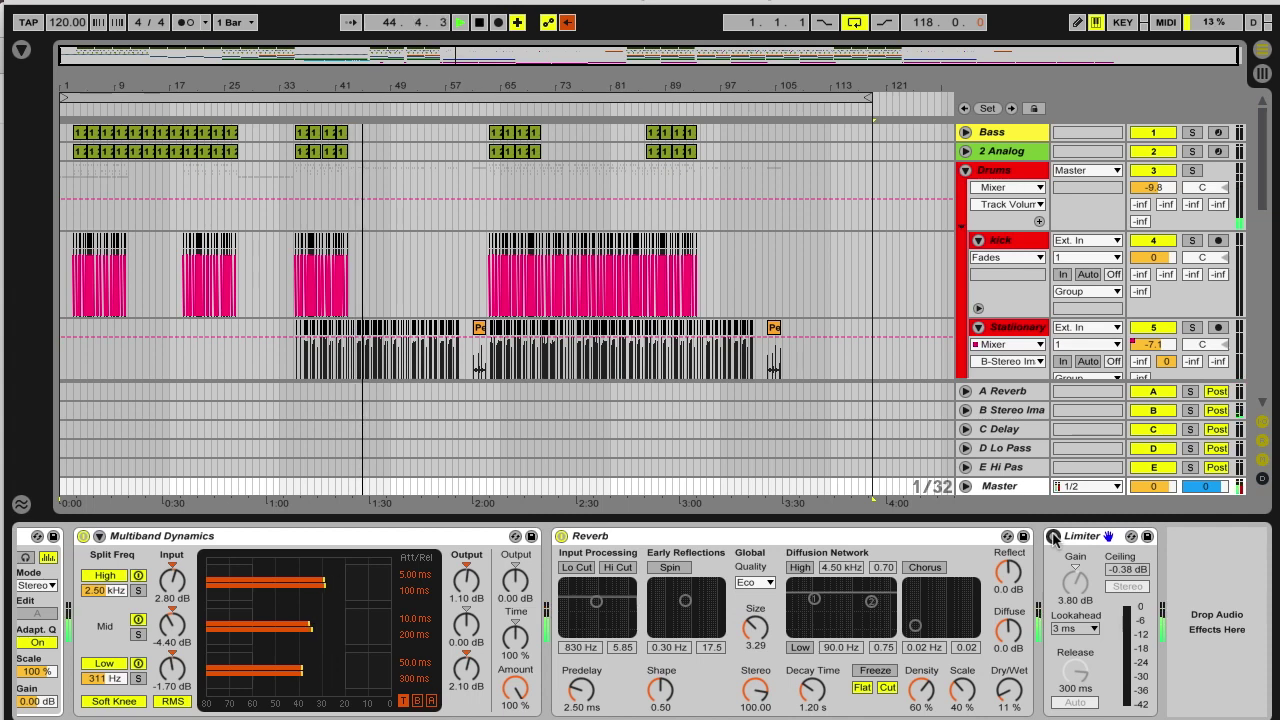
left_click(1053, 537)
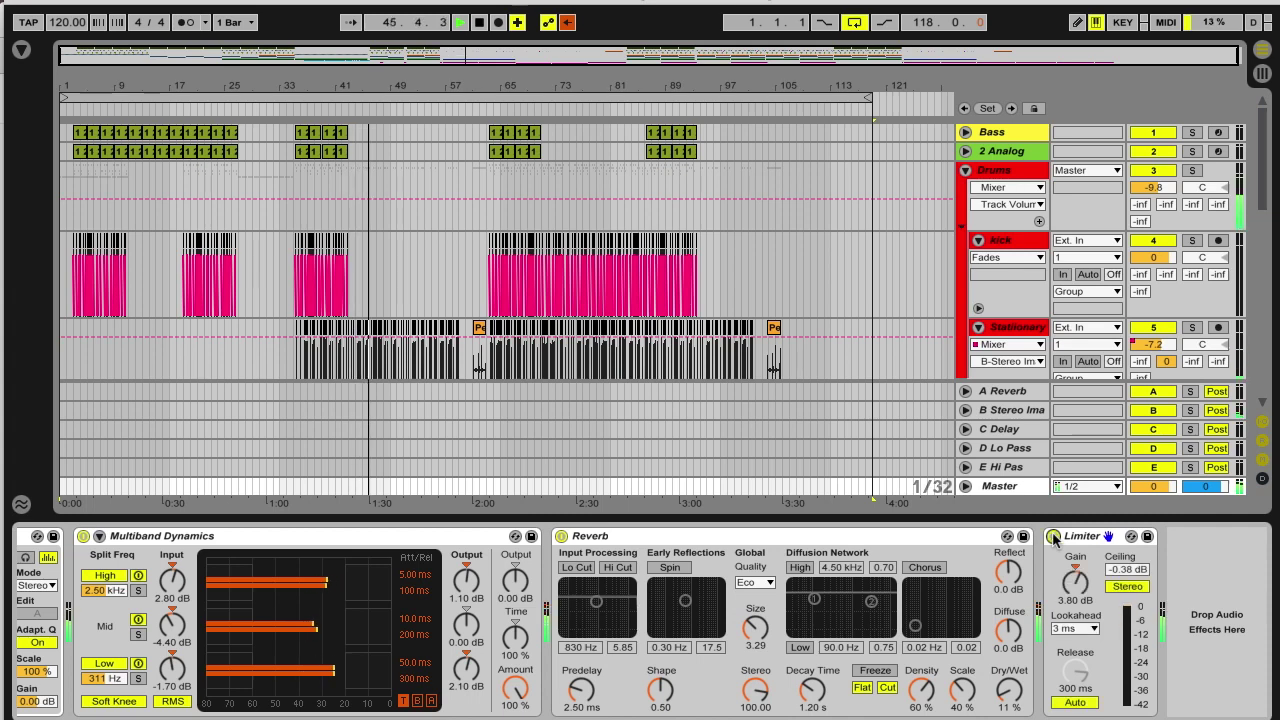
- Raise the Limiter's gain to 4.30 dB and compare the playing track with the Limiter bypassed and active
left_click_drag(1088, 596, 1087, 588)
left_click(1053, 537)
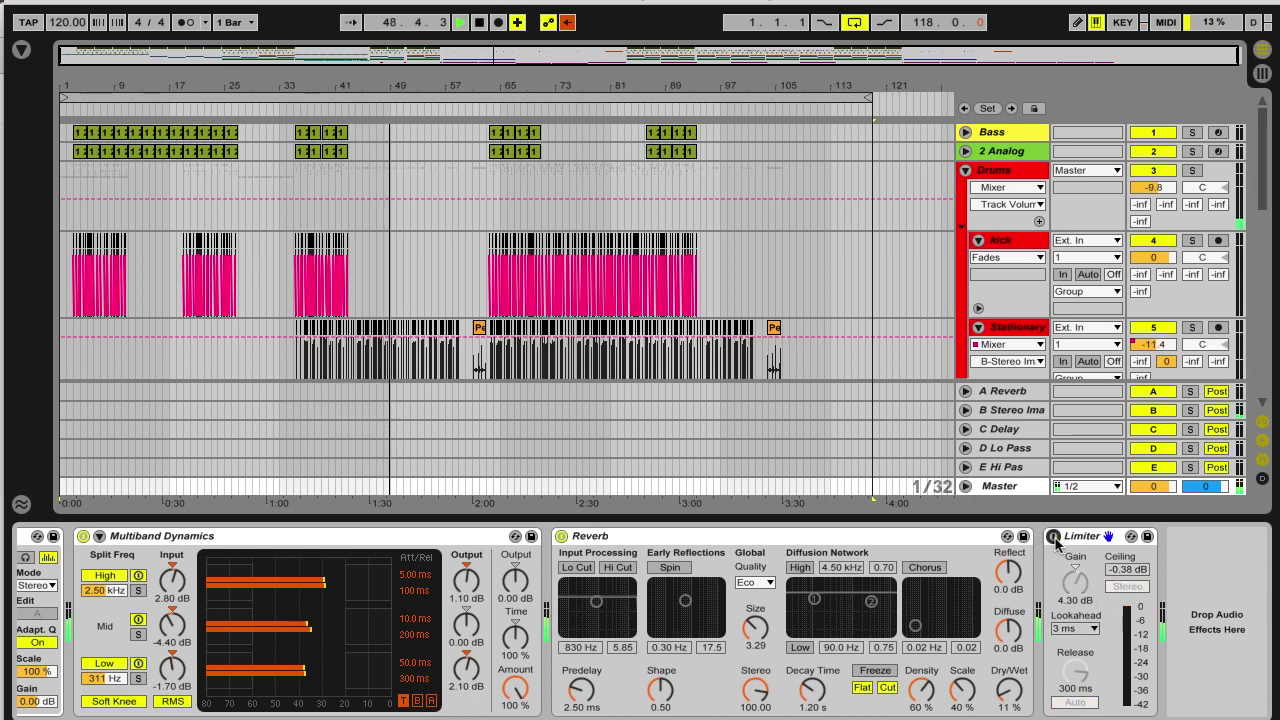
left_click(1053, 537)
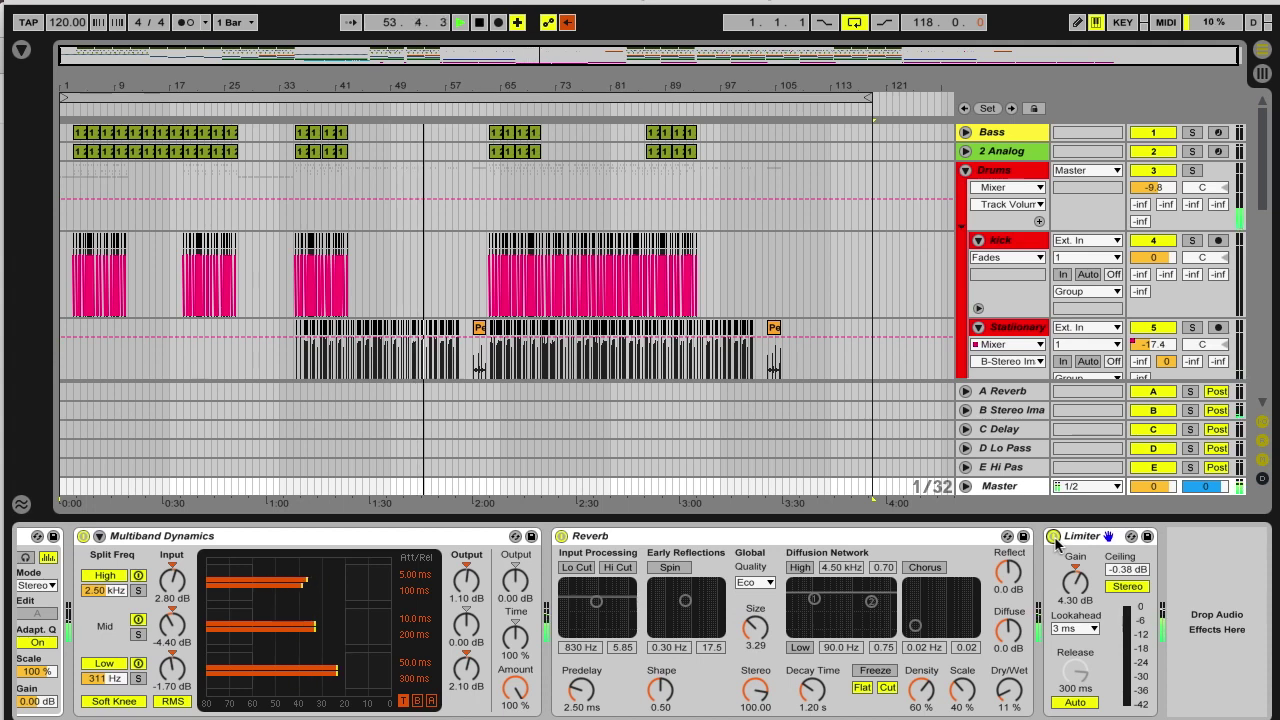
left_click(1054, 538)
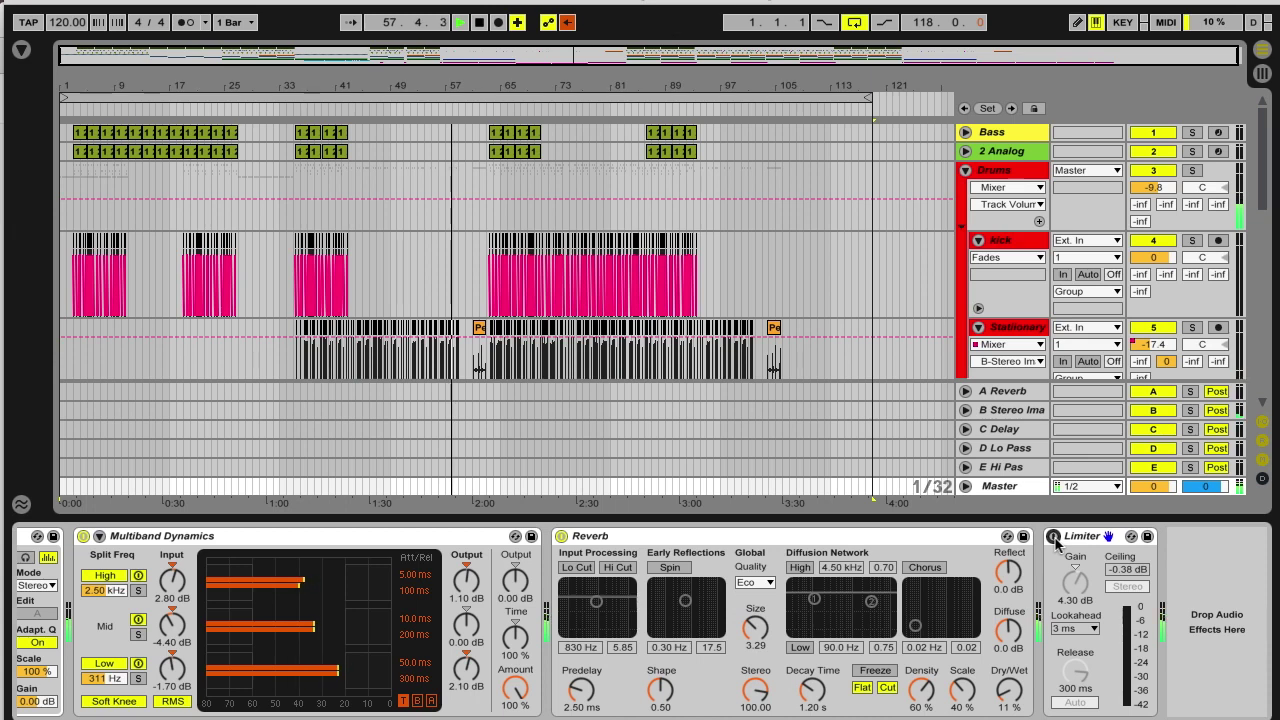
left_click(1053, 536)
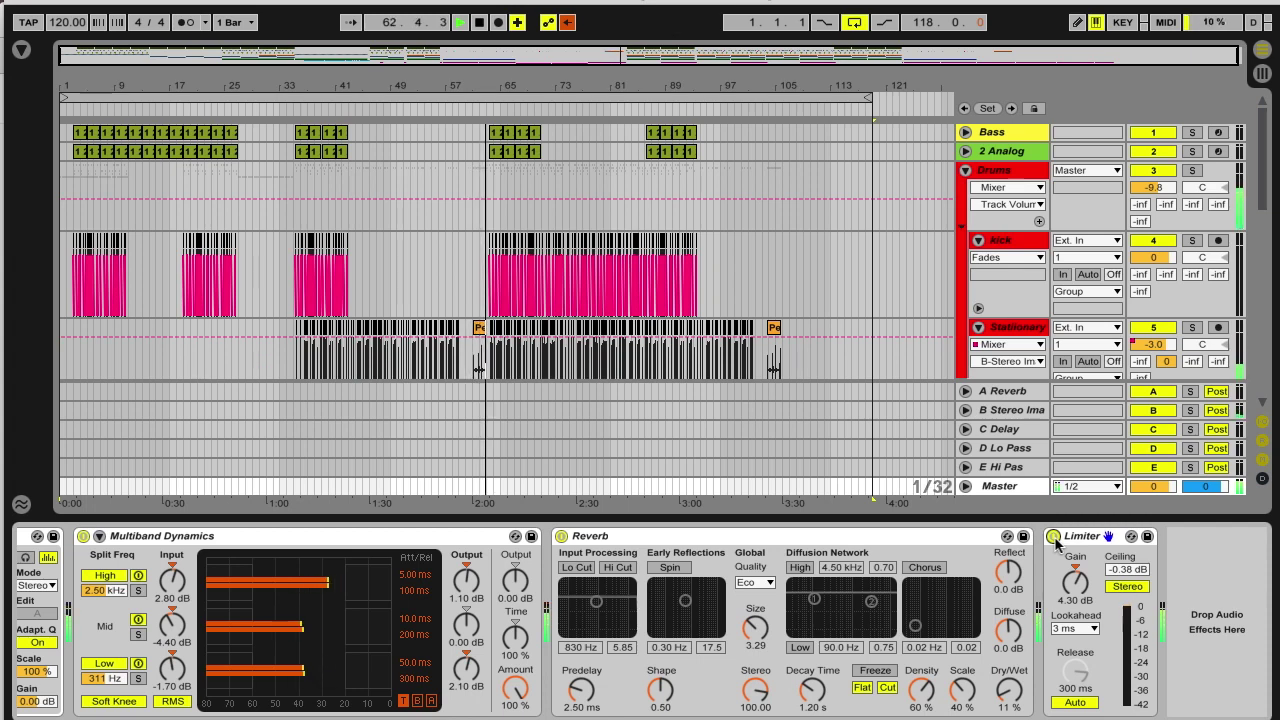
left_click(1054, 537)
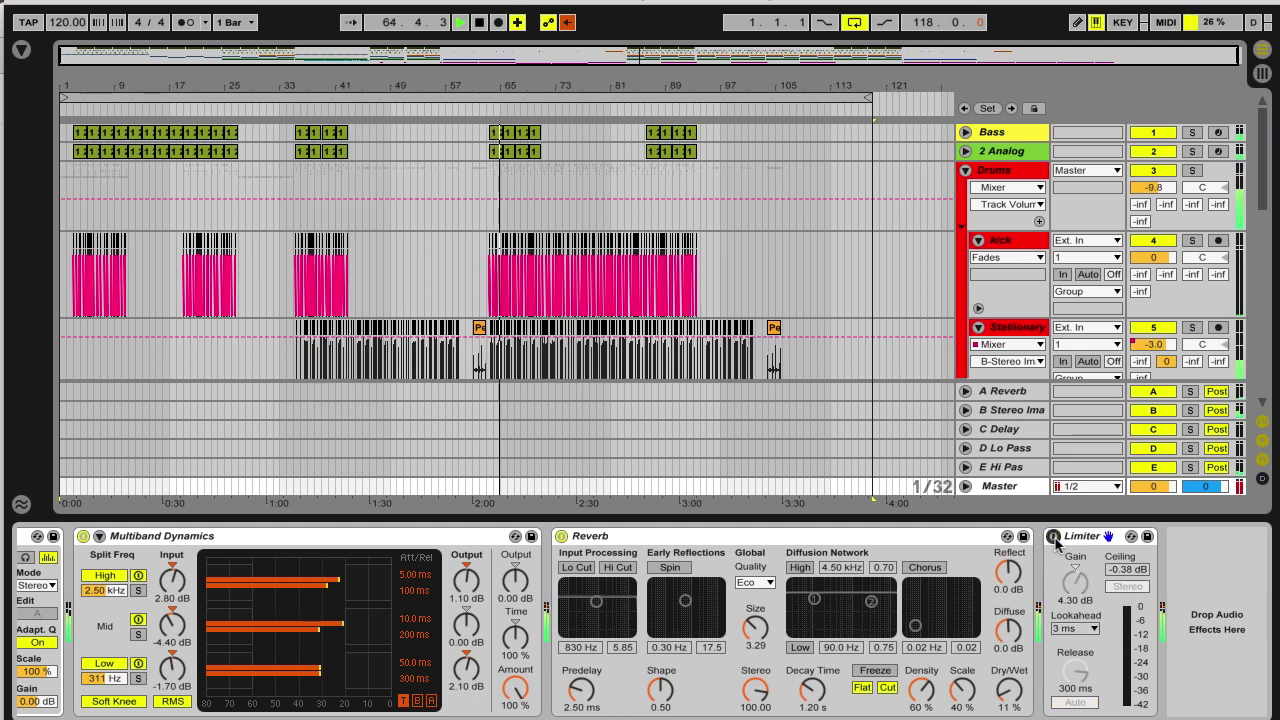
left_click(1054, 537)
- Set the Limiter's gain to 4.40 dB, compare it against bypass, and stop playback with the Limiter on
left_click_drag(1073, 562, 1072, 555)
left_click(1054, 537)
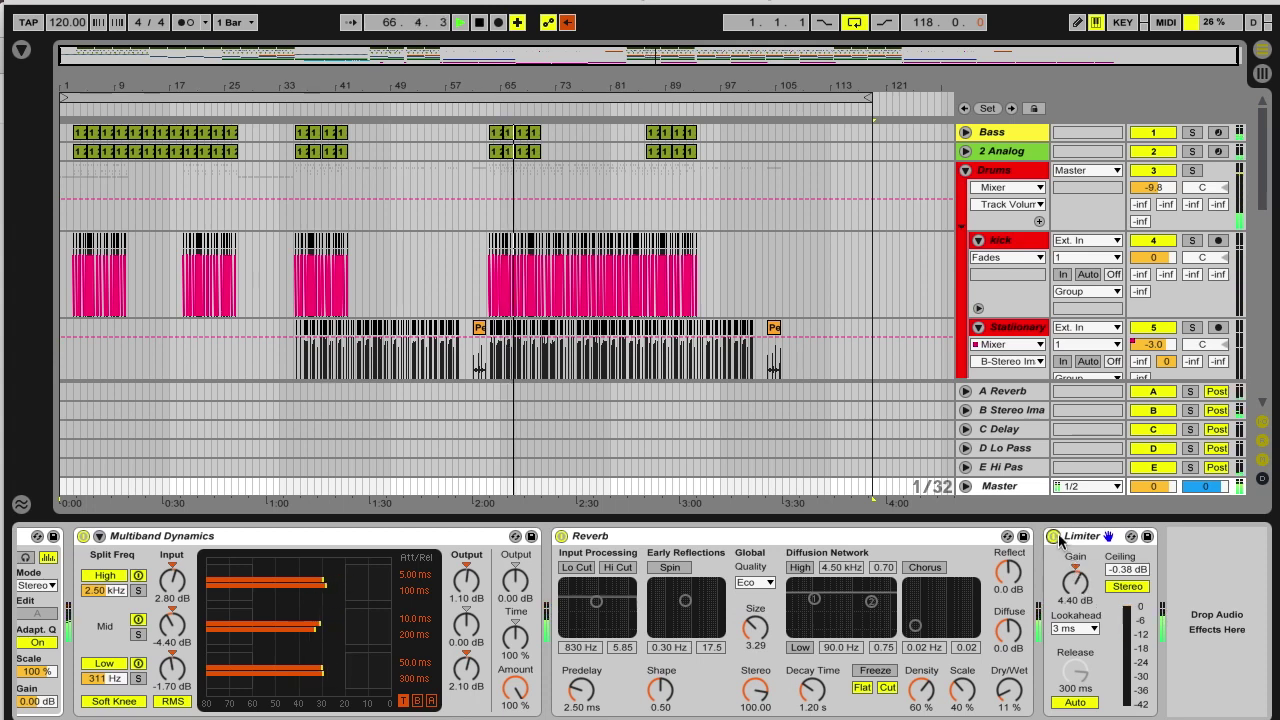
left_click(1054, 537)
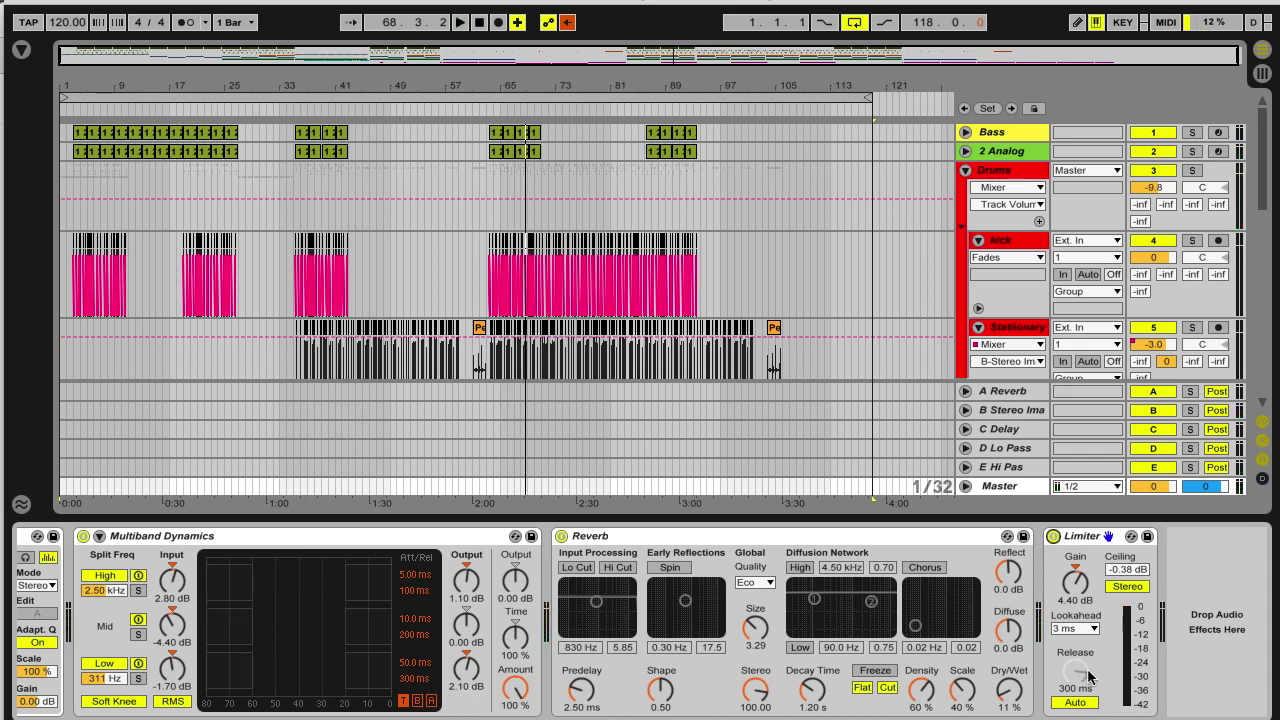
scroll(1076, 668, "left", 1)
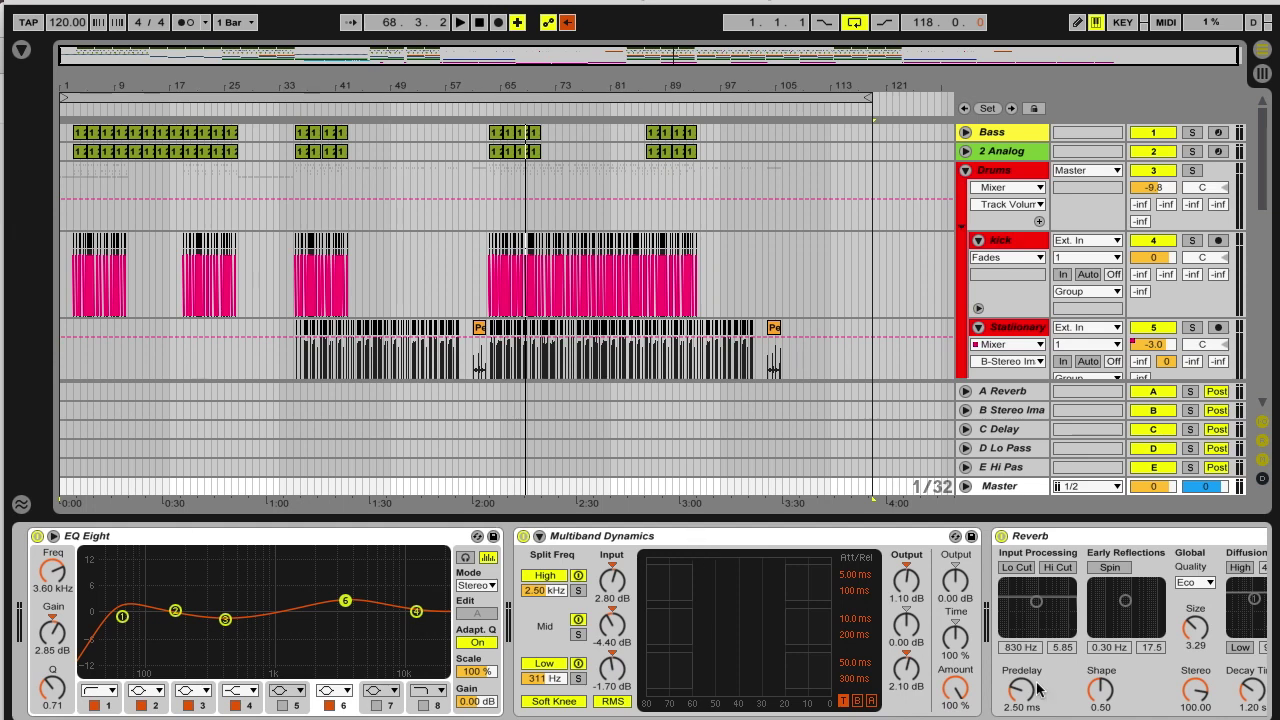
scroll(640, 620, "right", 5)
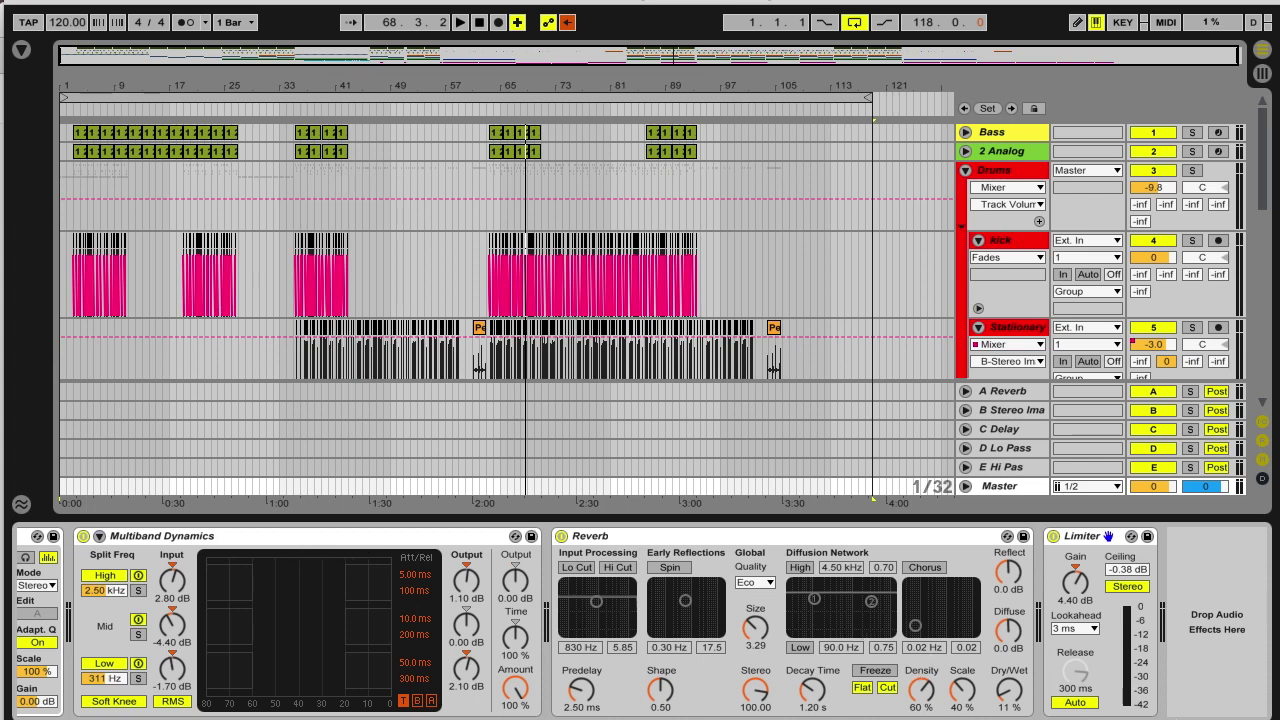
scroll(640, 622, "left", 5)
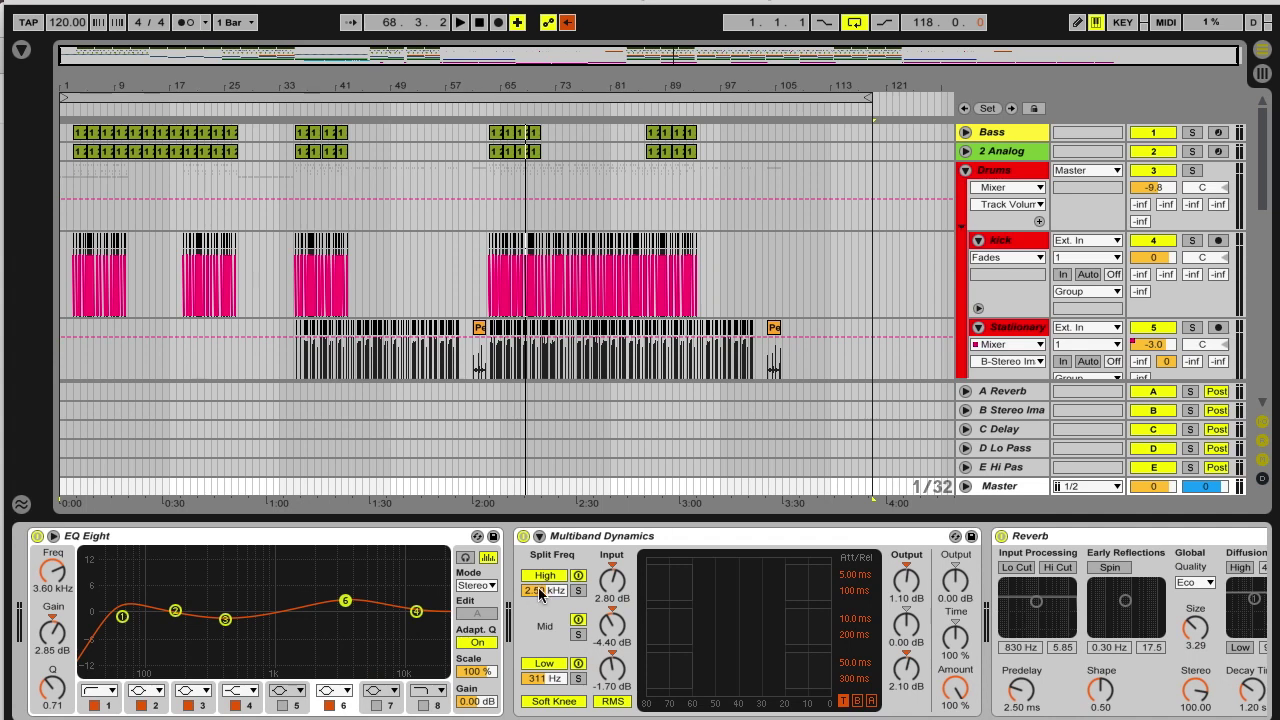